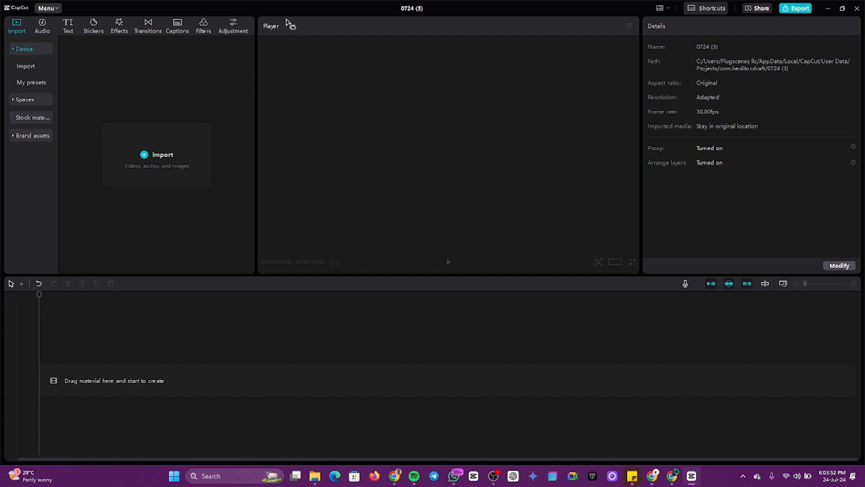
Step: Switch from CapCut to the Video Bootcamp presentation in Chrome
key(alt+Tab)
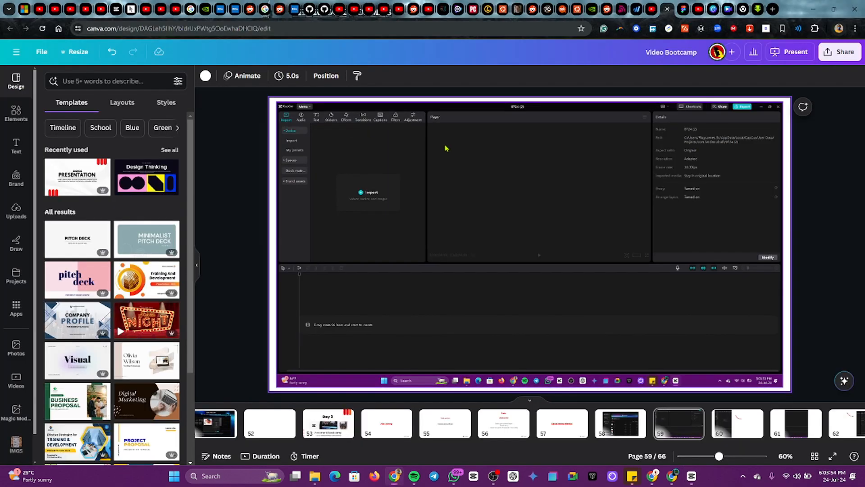
Step: Advance the Canva deck from slide 59 to page 60, the CapCut screenshot with the red arc
click(639, 224)
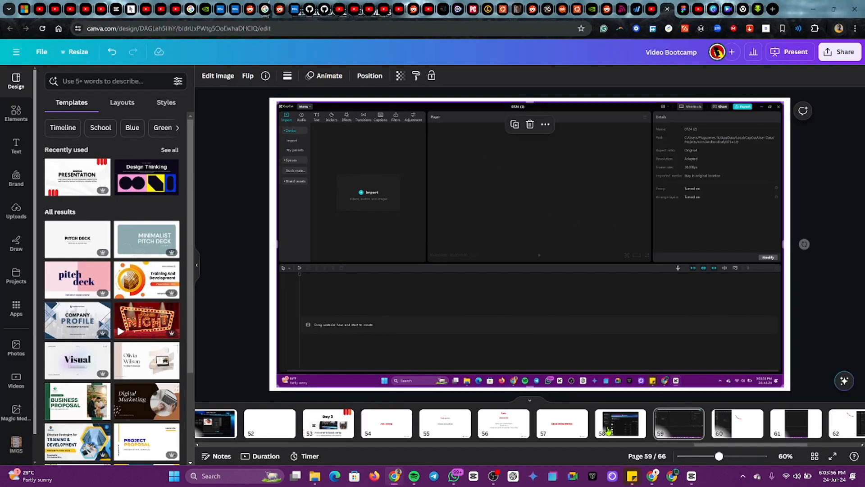
click(735, 428)
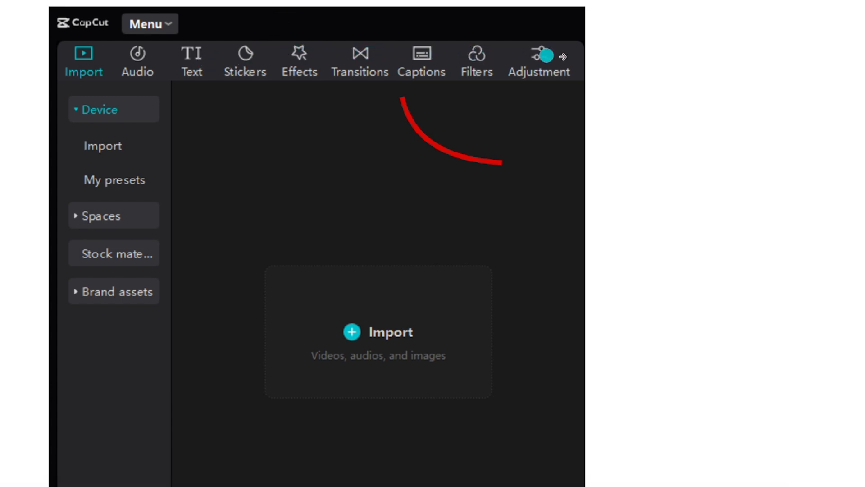
Step: Return to CapCut and browse the Audio music library's Vlog songs, such as Sincerely Yours
key(alt+Tab)
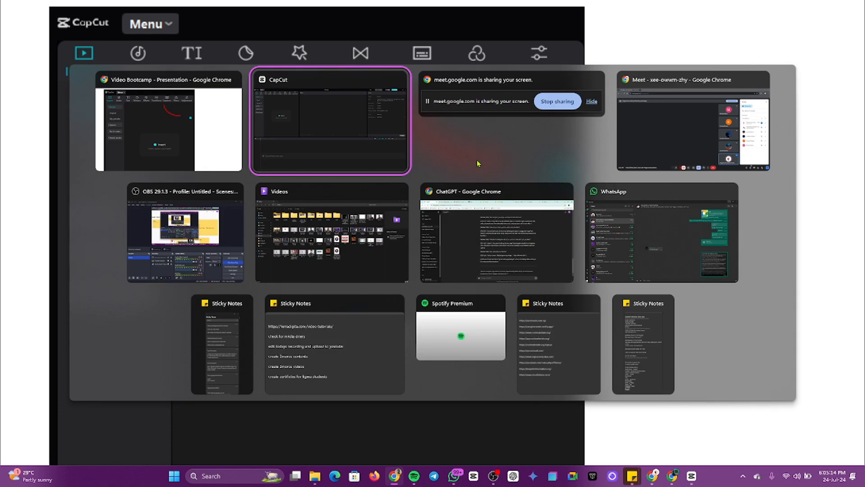
click(315, 114)
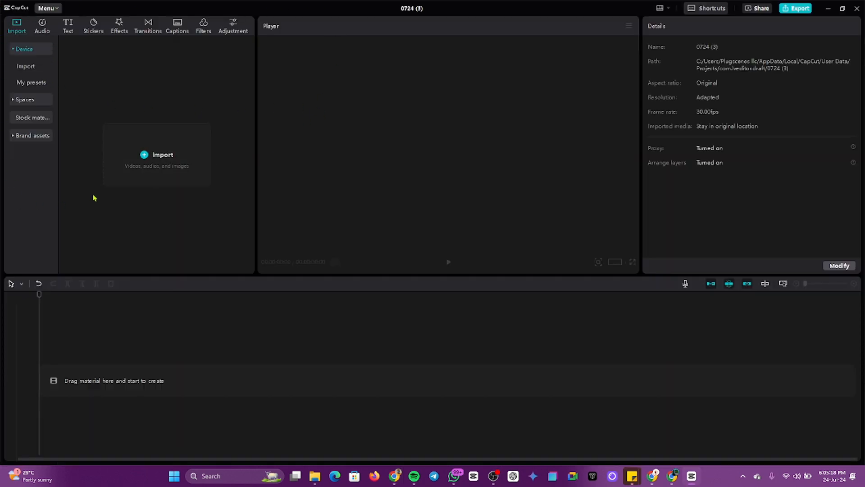
click(44, 24)
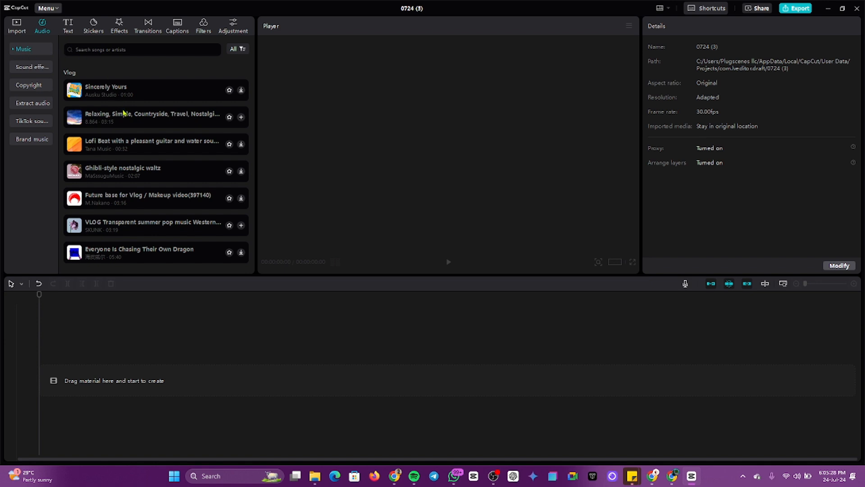
scroll(126, 135, down, 1)
scroll(127, 142, up, 1)
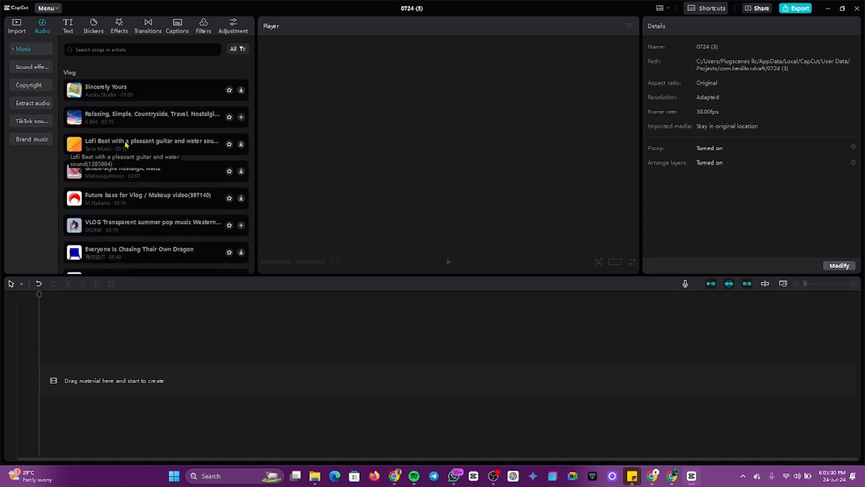
scroll(126, 144, down, 2)
scroll(126, 140, up, 2)
scroll(136, 135, down, 5)
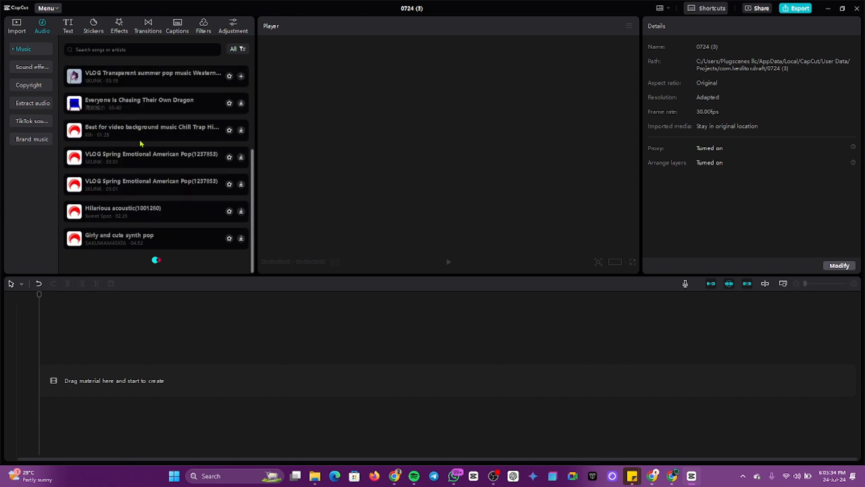
scroll(149, 176, up, 5)
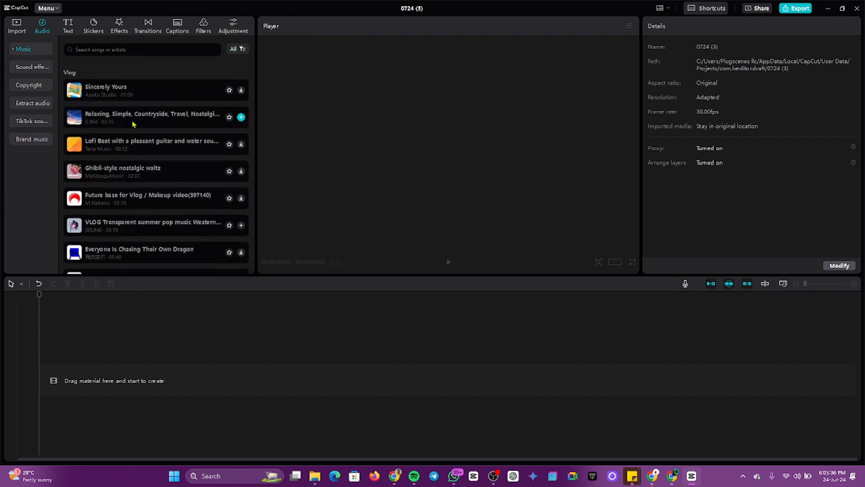
Step: Search sound effects for 'cloud' and download the Cloud (mokumoku / move / comical) effect
click(29, 67)
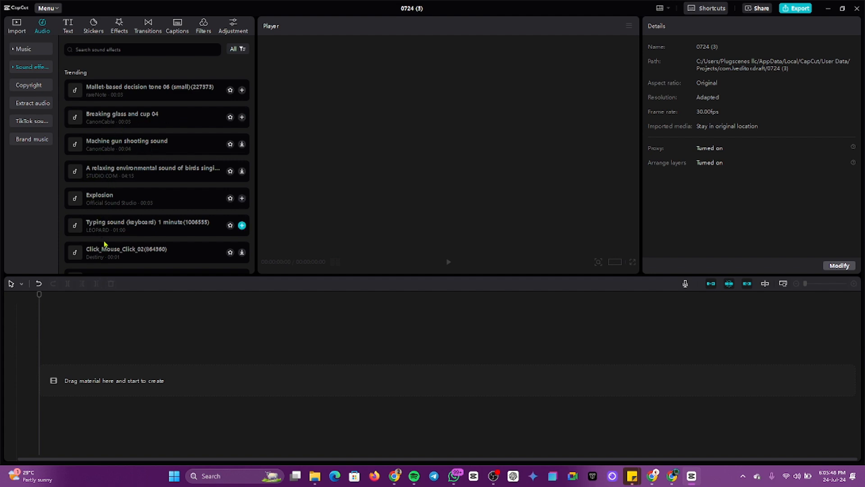
click(97, 50)
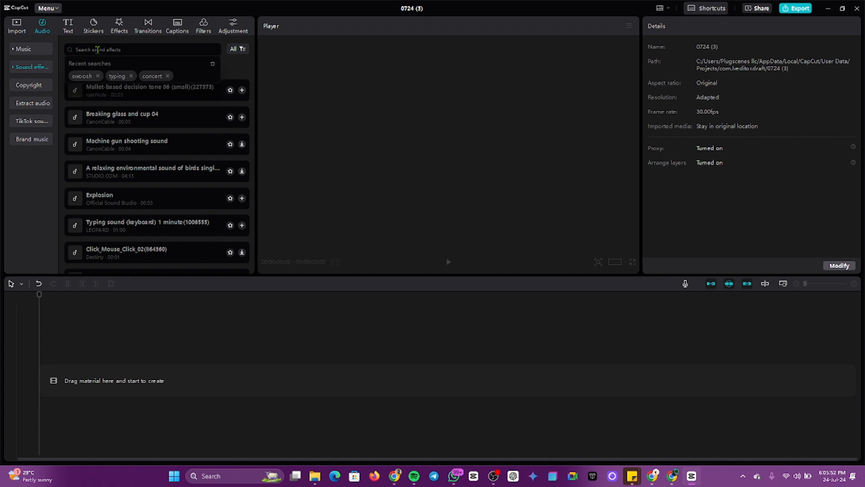
text(do)
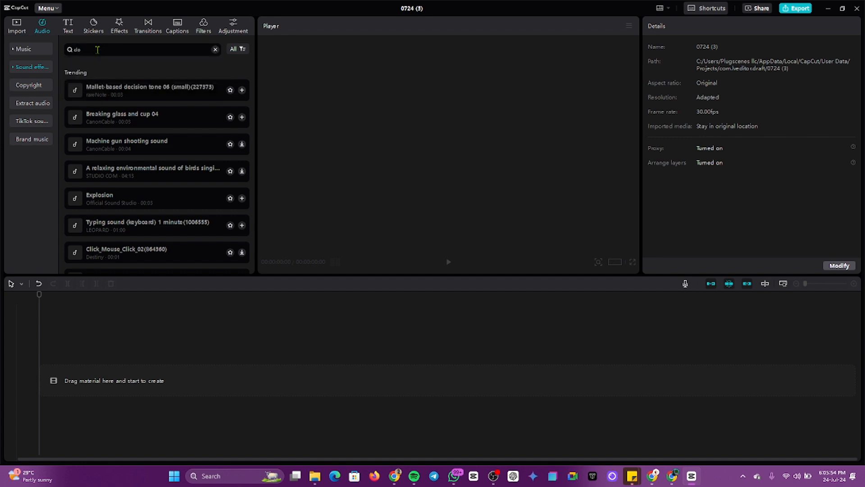
text(loud)
key(Return)
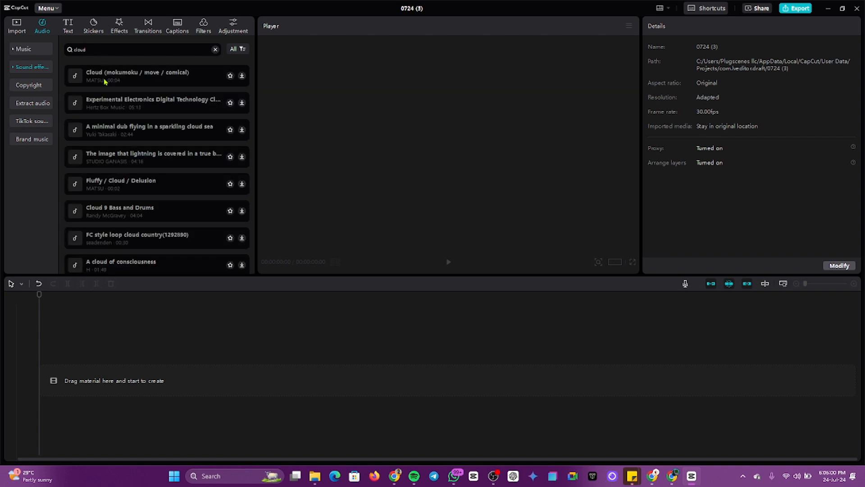
click(207, 82)
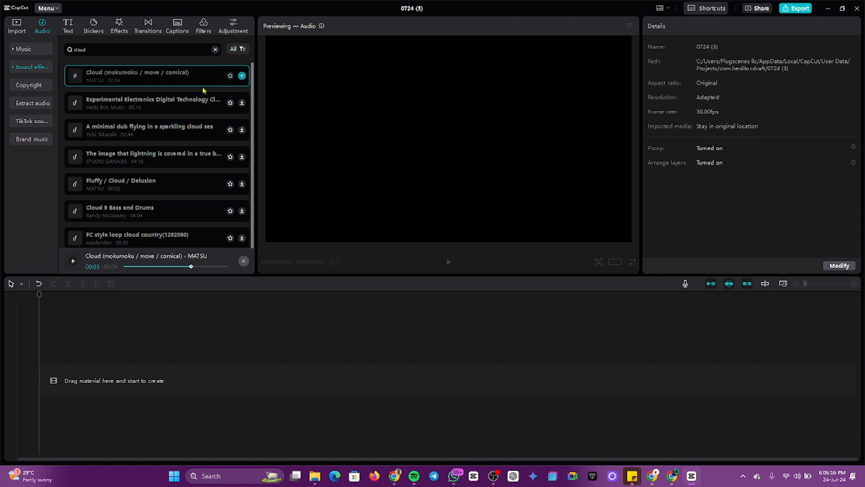
scroll(146, 207, down, 1)
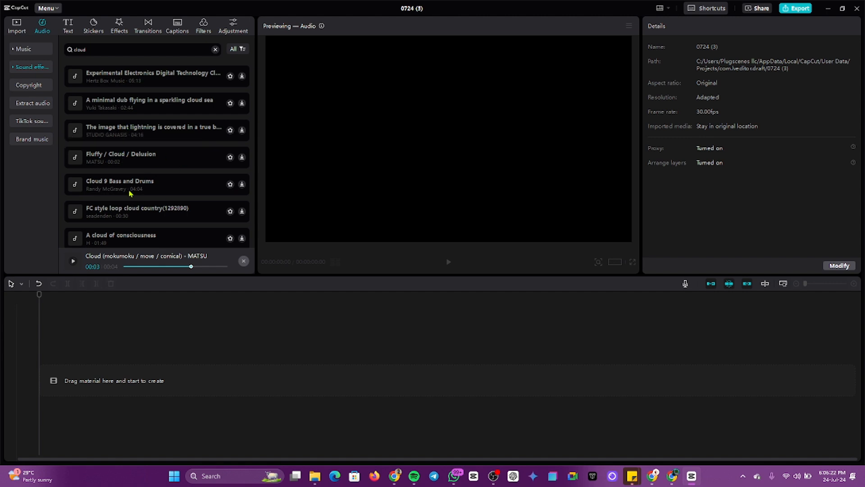
scroll(153, 167, up, 1)
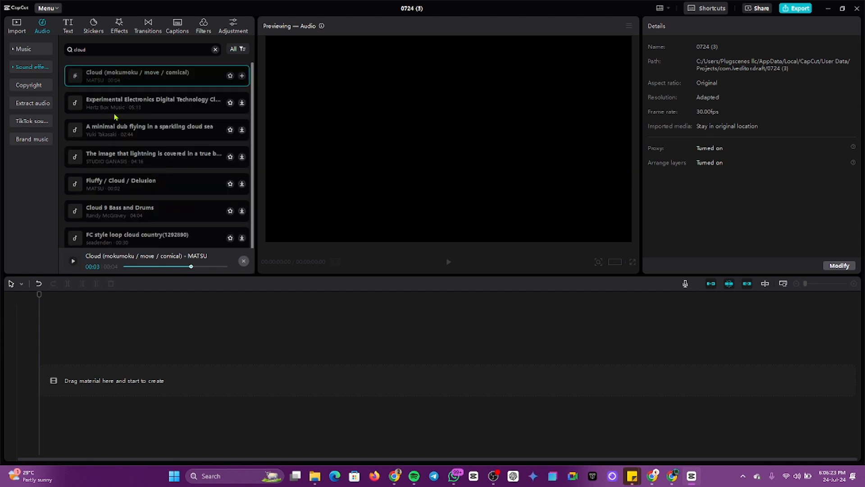
Step: Glance at the Audio copyright check page, then return to the device Import panel
click(28, 85)
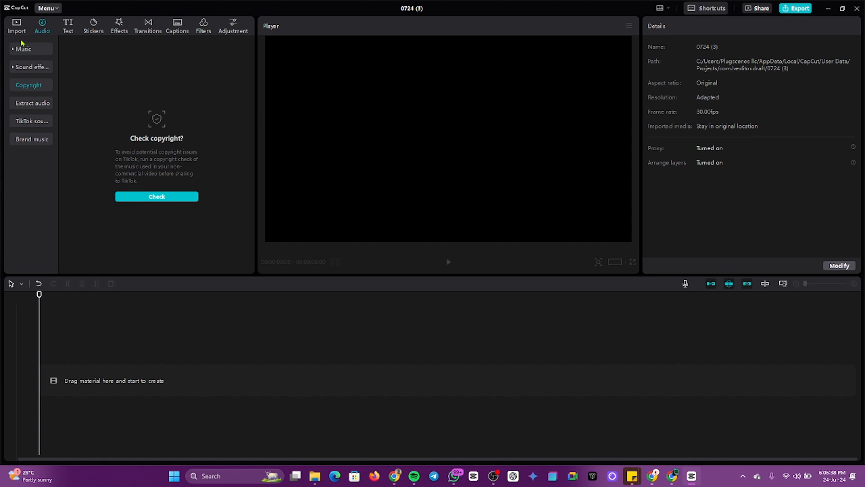
click(15, 24)
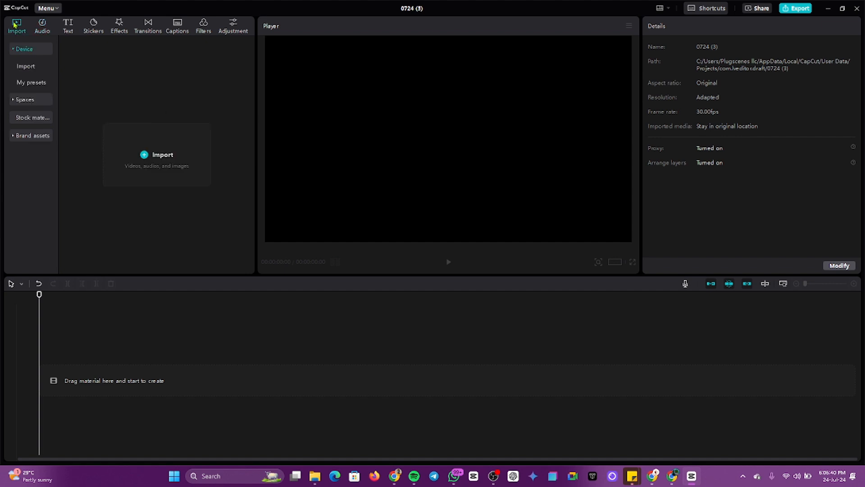
Step: Look at the Text tab's Local captions import area, then show the Trending stickers
click(74, 25)
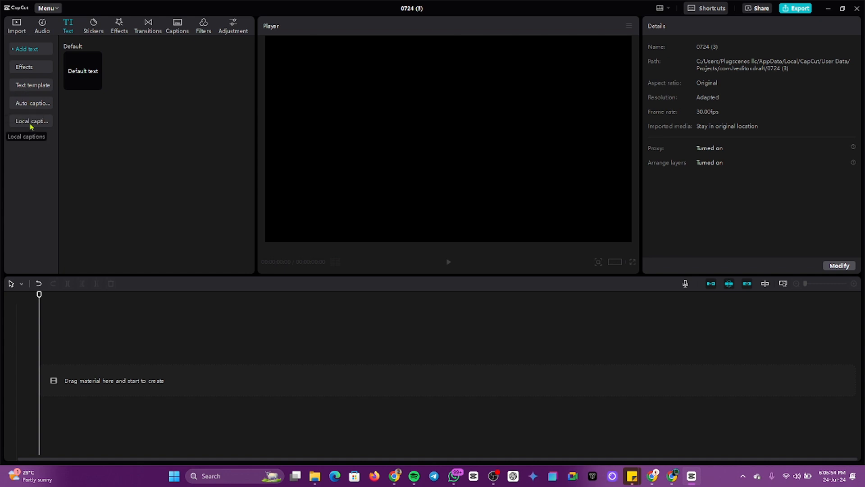
click(33, 123)
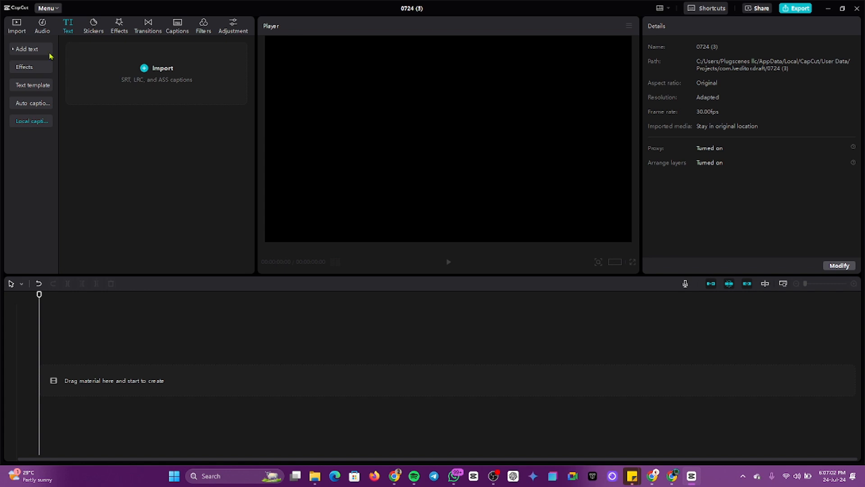
click(92, 27)
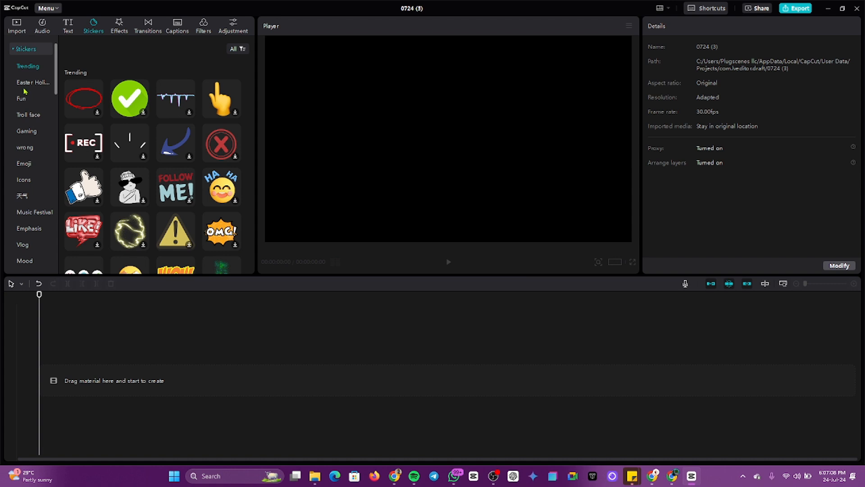
Step: Preview the Troll face and Emoji sticker categories, then show the Trending video effects
click(26, 115)
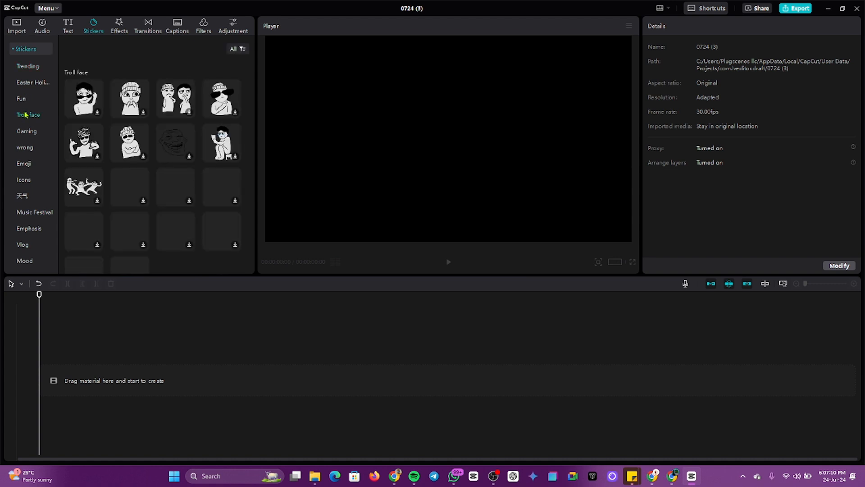
scroll(146, 167, down, 2)
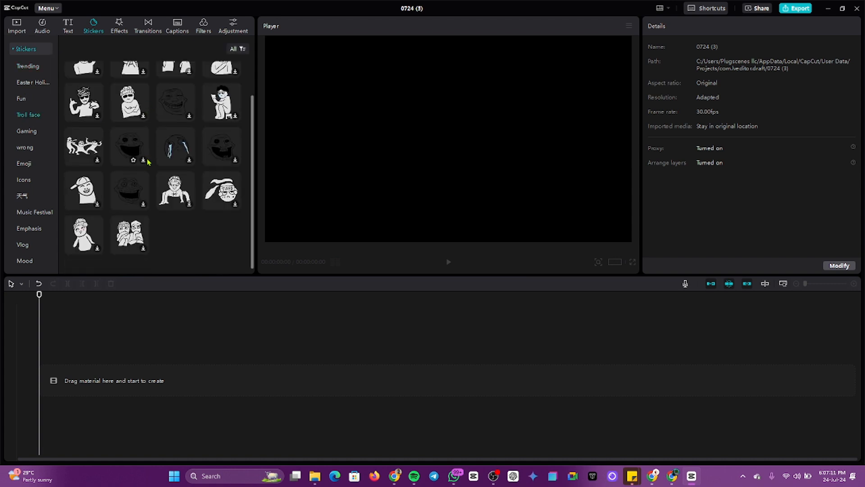
click(25, 163)
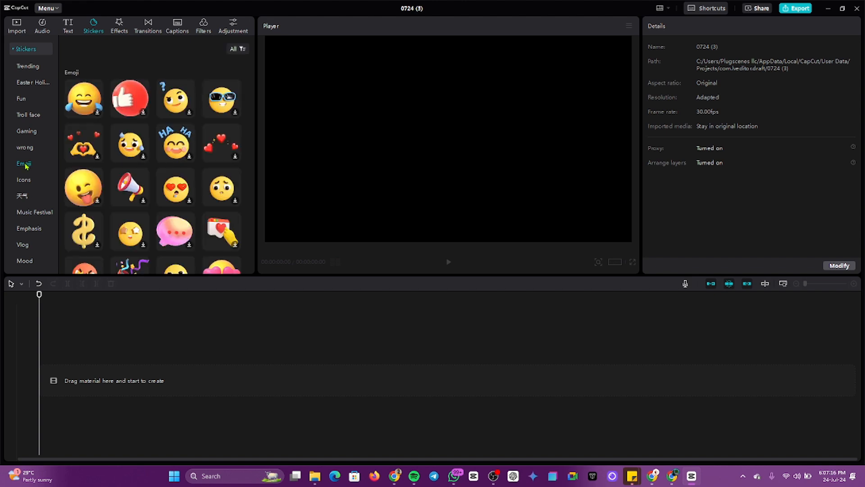
click(118, 26)
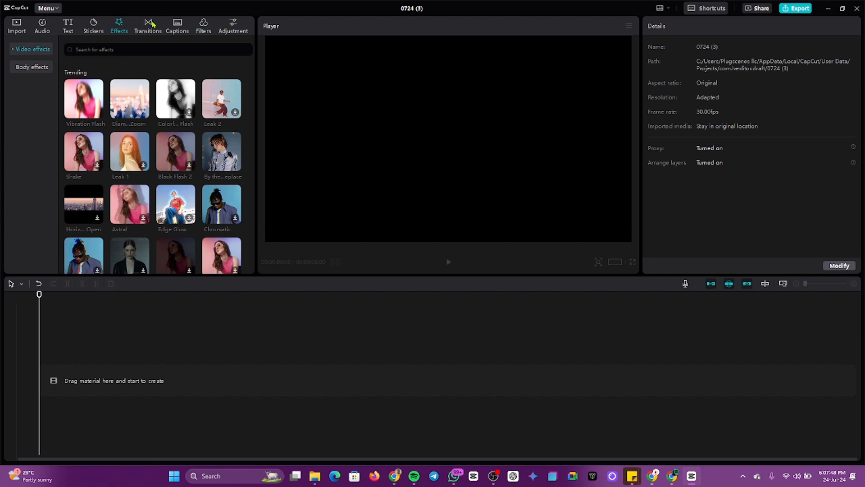
Step: Move through the Transitions and Captions tabs on to the Filters library
click(149, 24)
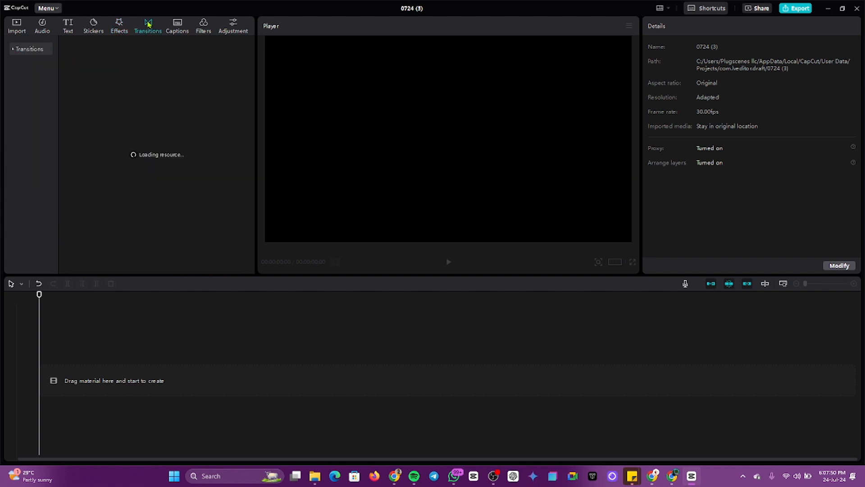
click(173, 27)
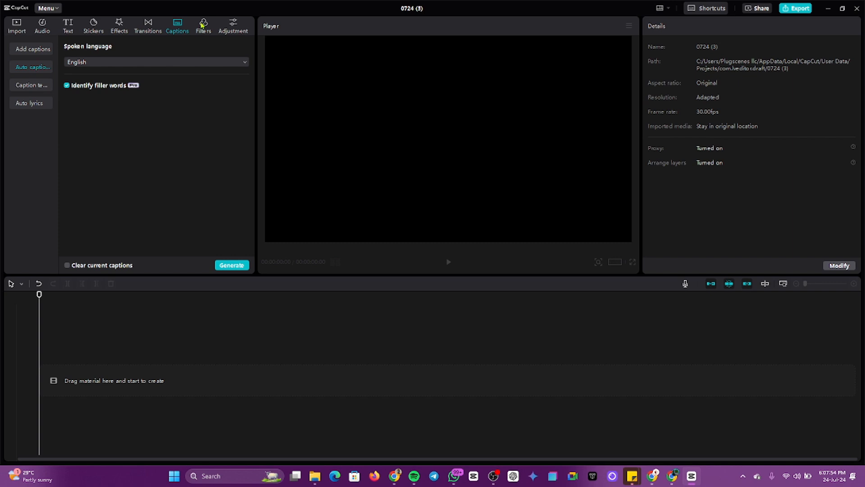
click(204, 26)
Step: Show the Adjustment panel with its Custom adjustment, Presets and LUT categories
click(239, 25)
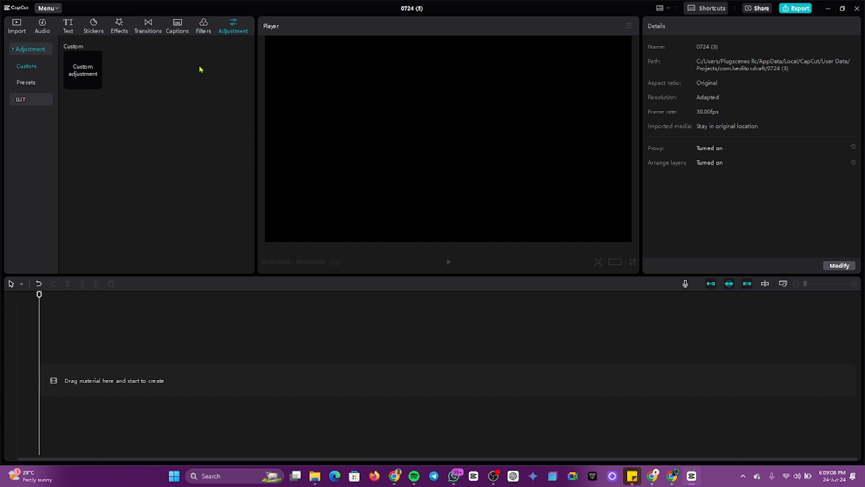
Step: Scroll through the LUT cube presets under Adjustment, then go back to the Import panel
click(28, 100)
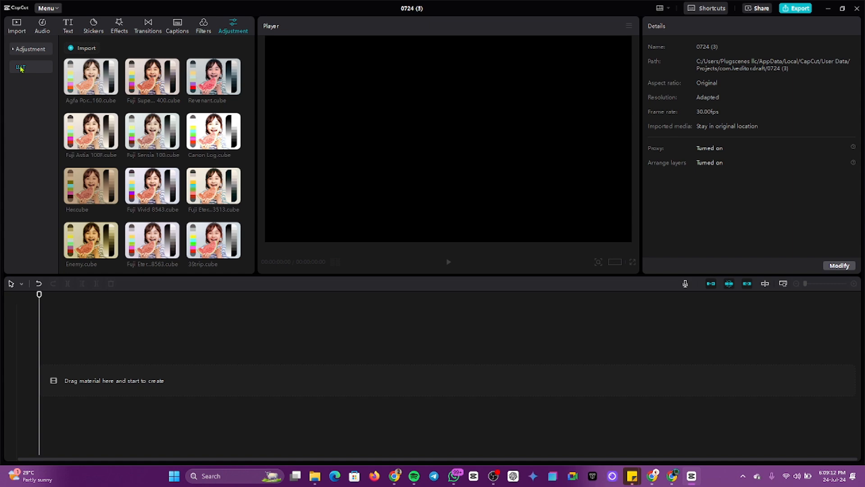
scroll(146, 150, down, 5)
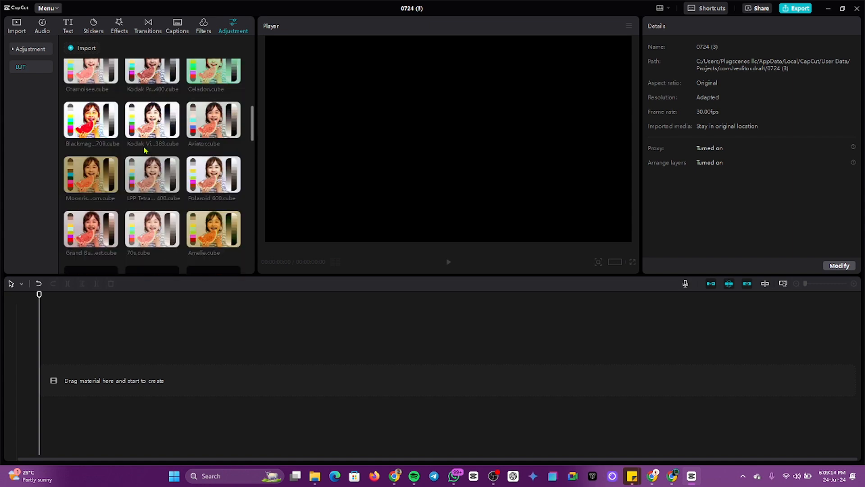
scroll(145, 150, down, 10)
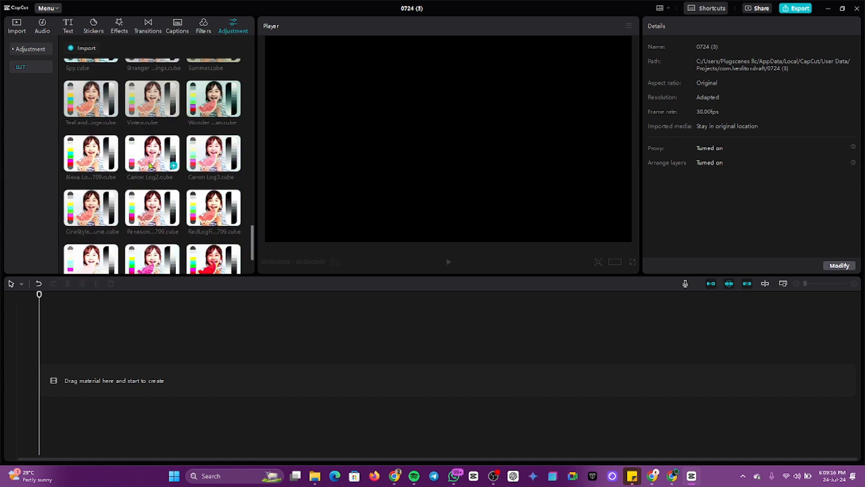
scroll(150, 166, down, 3)
scroll(187, 201, up, 5)
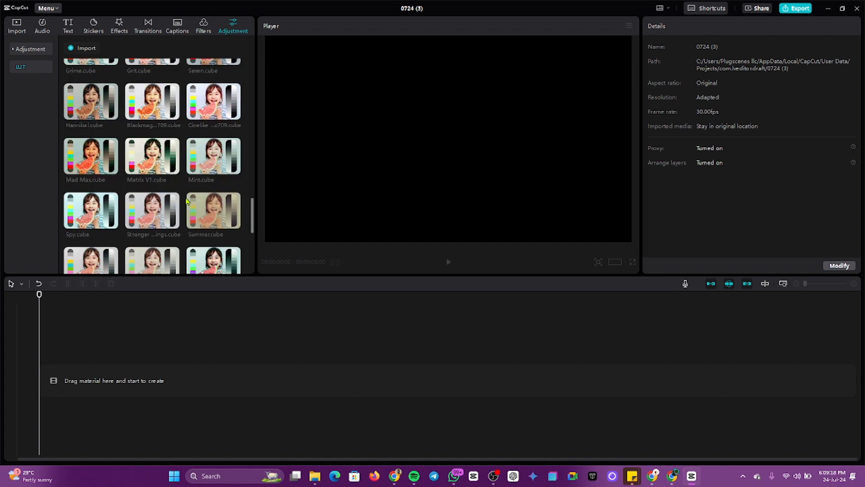
scroll(187, 200, up, 5)
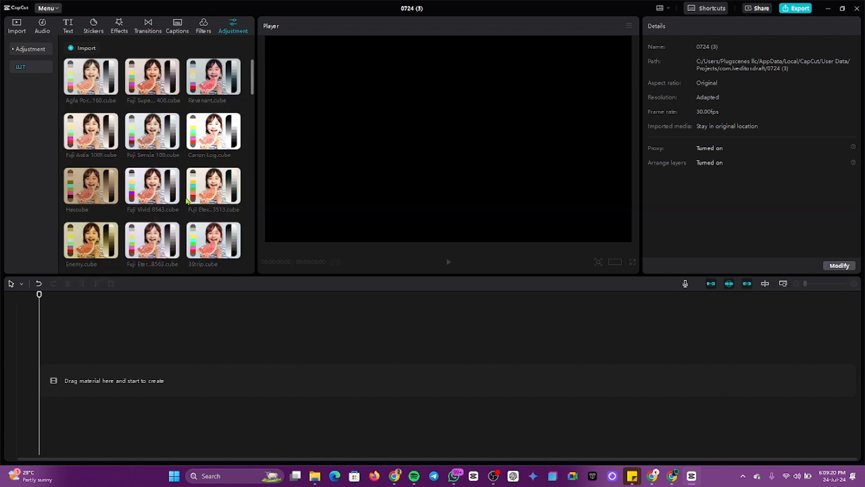
click(18, 28)
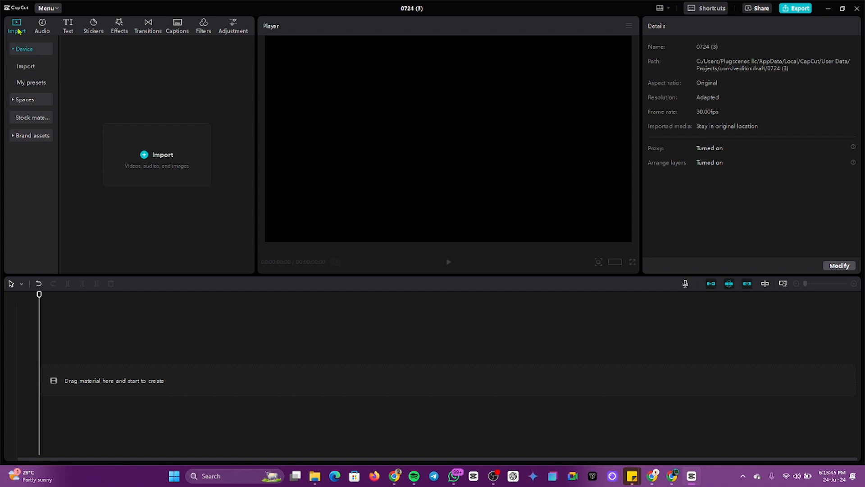
click(41, 25)
click(70, 25)
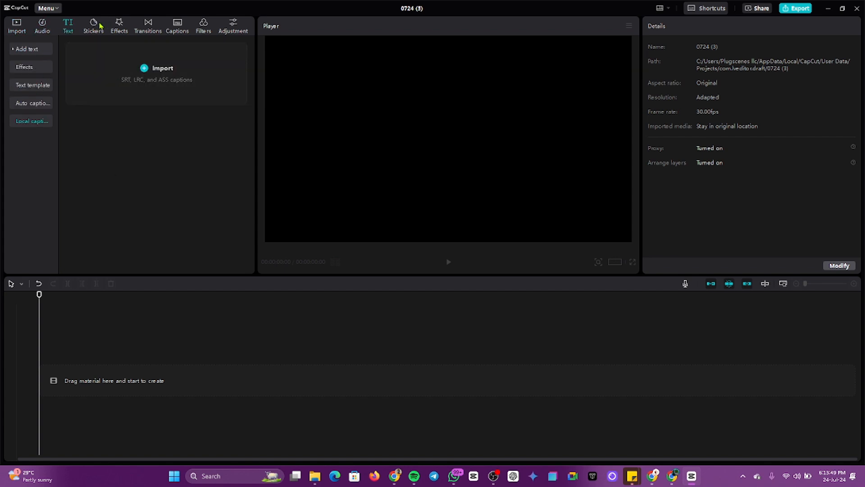
click(94, 25)
click(117, 25)
click(159, 24)
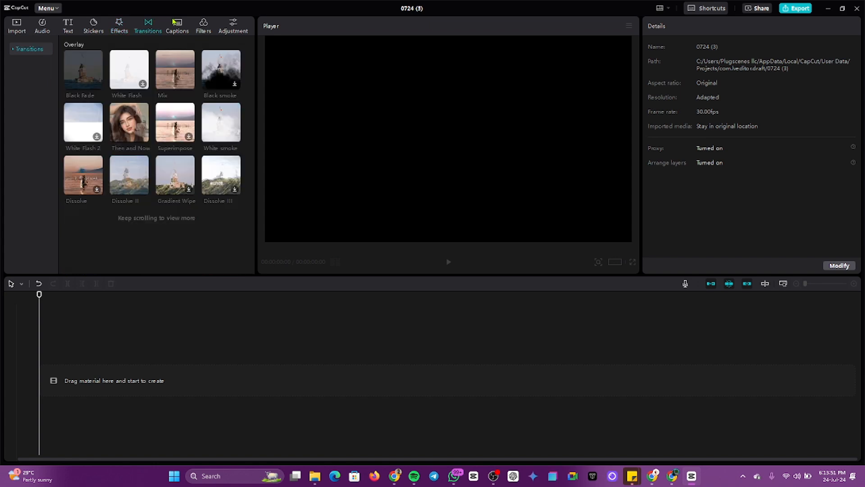
click(175, 23)
click(20, 27)
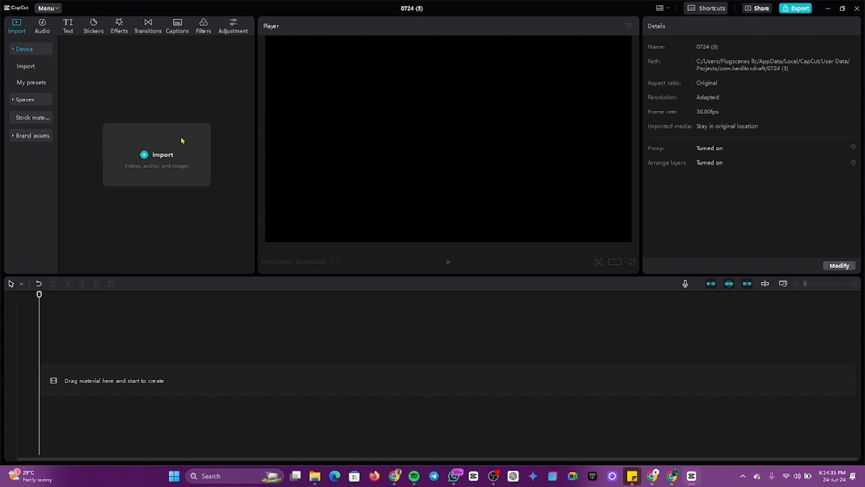
Step: Import videos 2024-07-12_18-57-37 and 2024-07-15_20-45-15 from the Videos > Logi folder
click(155, 162)
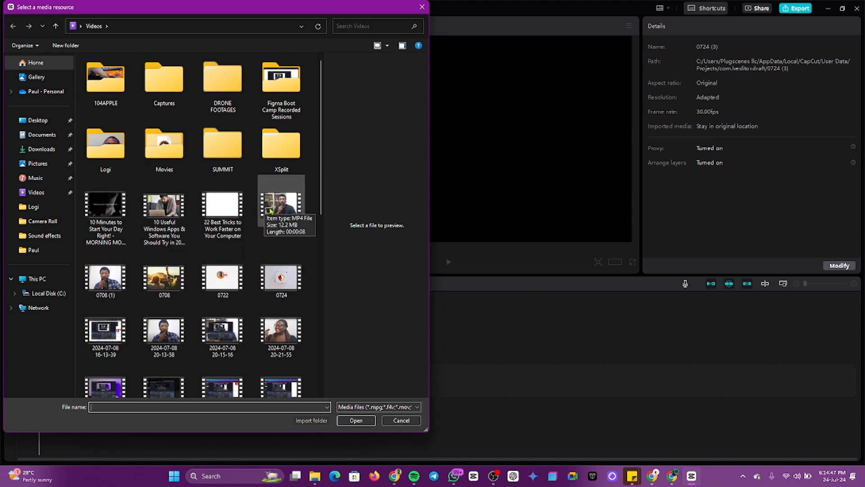
click(105, 141)
key(Return)
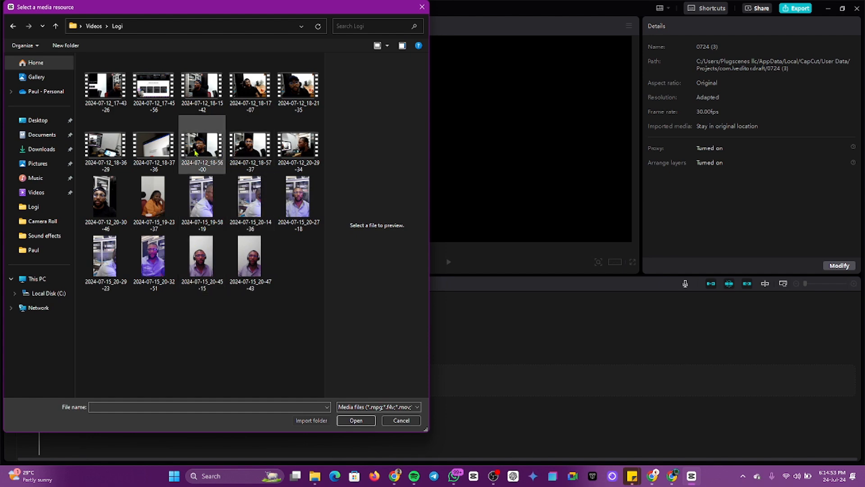
click(261, 148)
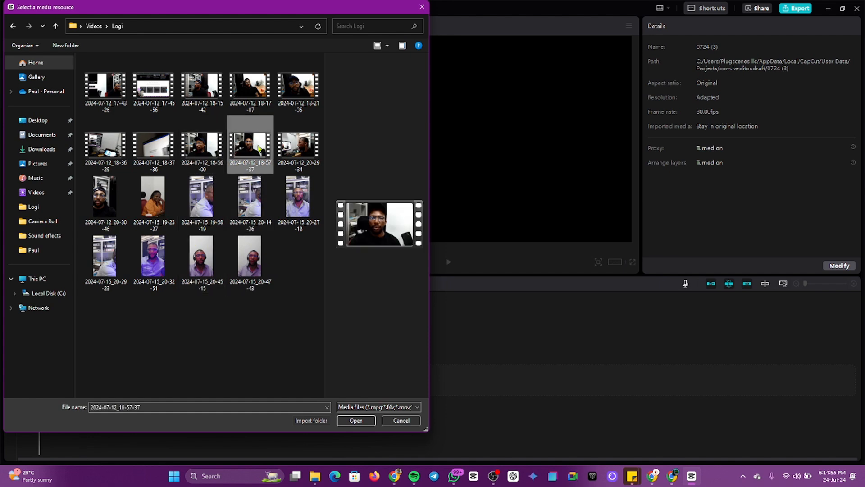
ctrl+click(219, 267)
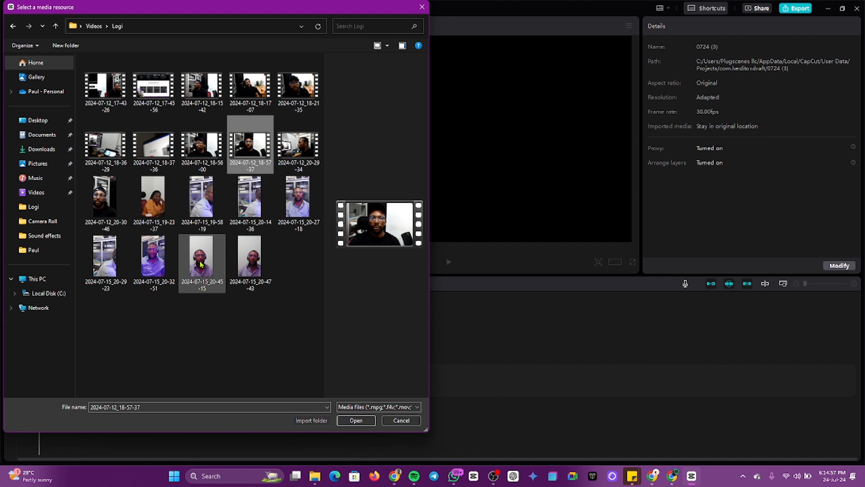
click(354, 420)
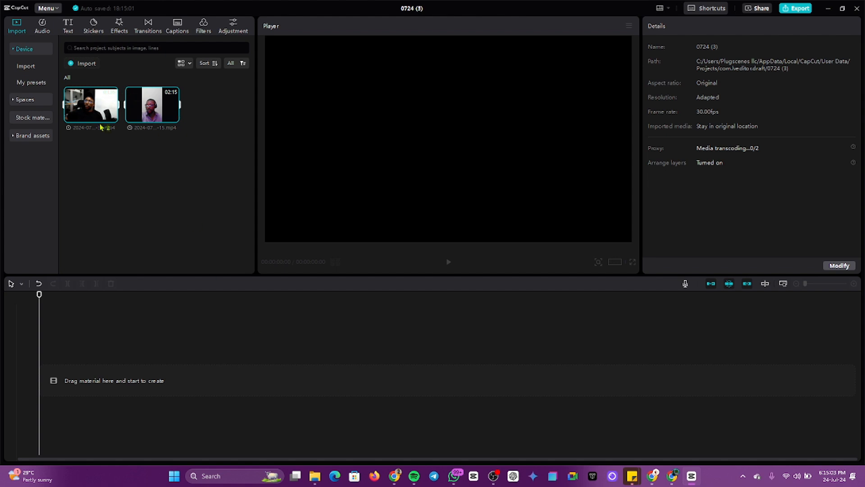
Step: Preview the 01:34 landscape recording and add it to the timeline
click(110, 168)
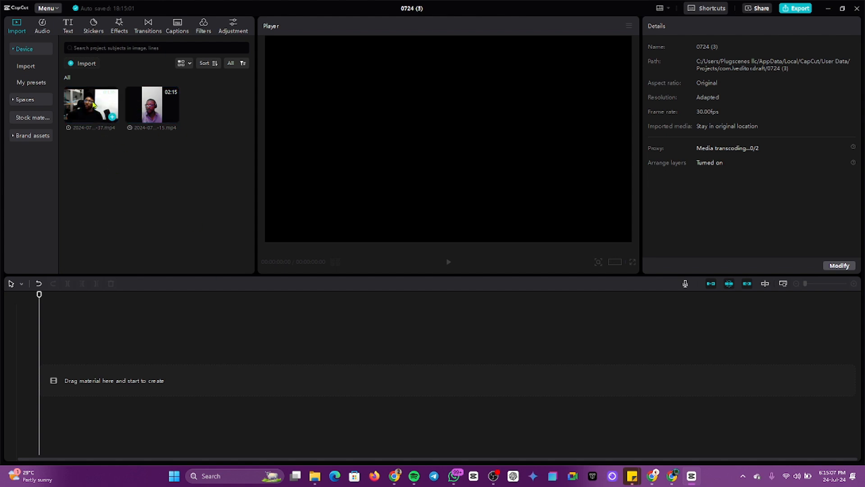
click(93, 105)
key(space)
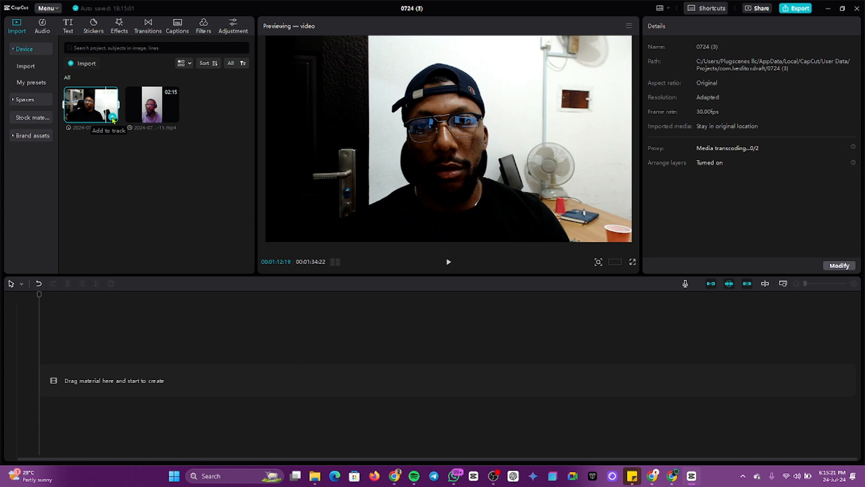
click(112, 117)
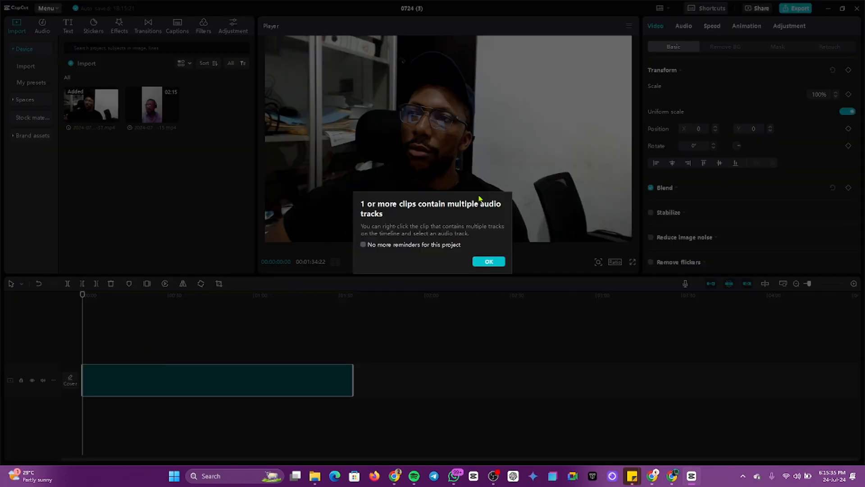
Step: Dismiss the multiple-audio-tracks notice and return the playhead to the timeline start
click(489, 262)
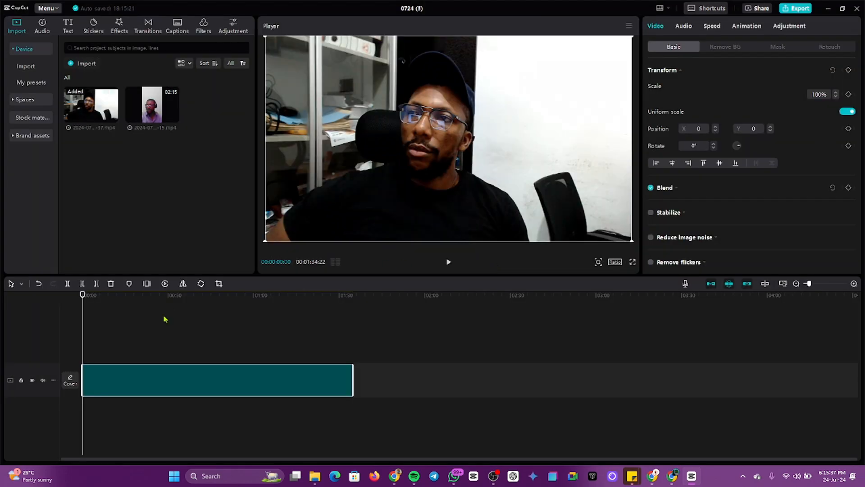
click(106, 337)
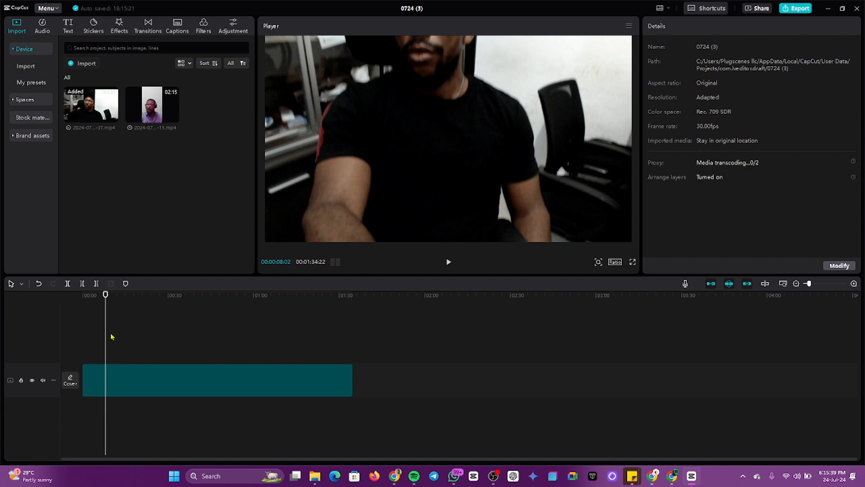
click(81, 336)
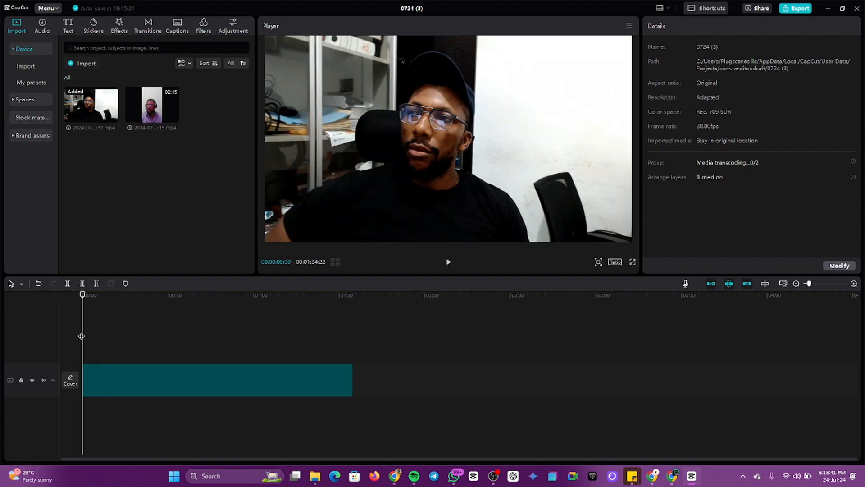
Step: Preview the 02:14 portrait clip, add it at the timeline start, and dismiss the notice
click(153, 107)
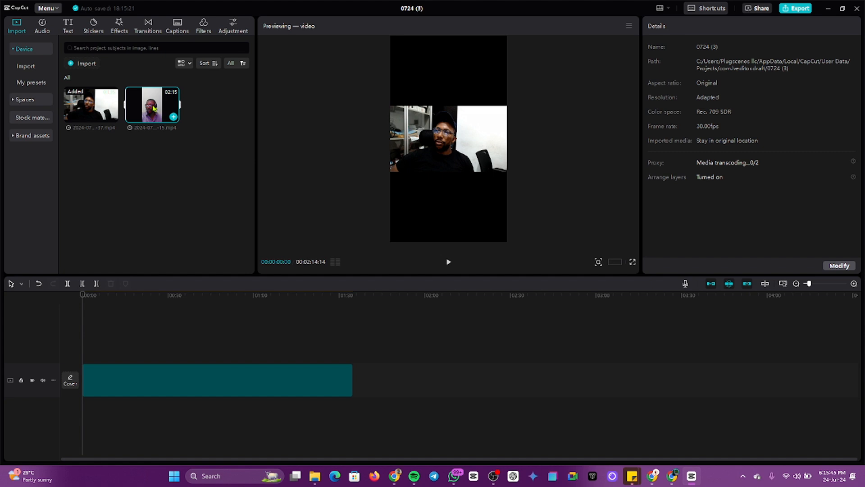
key(space)
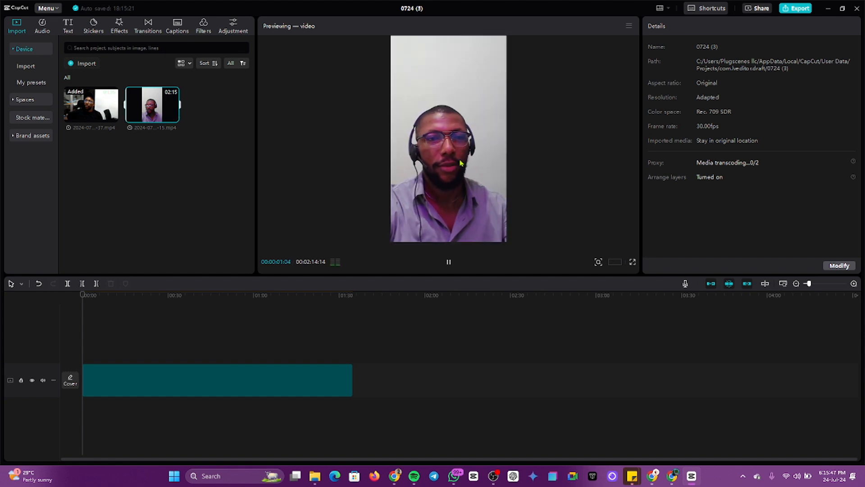
mouse_move(174, 119)
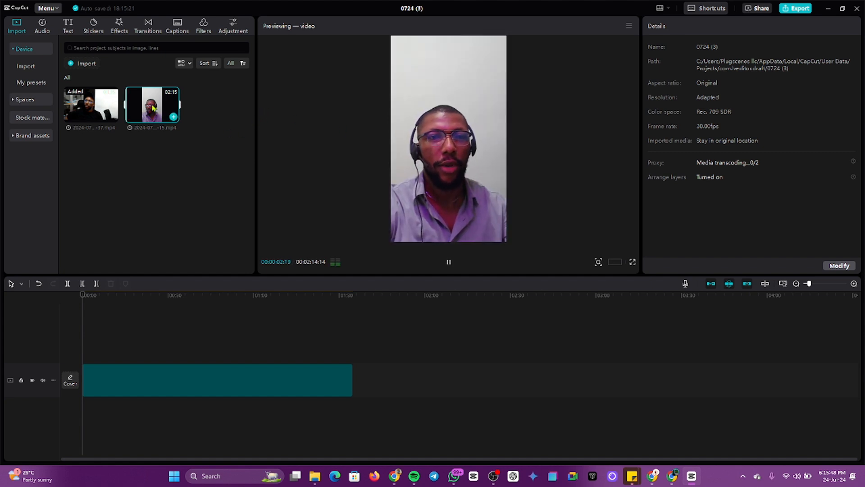
click(173, 118)
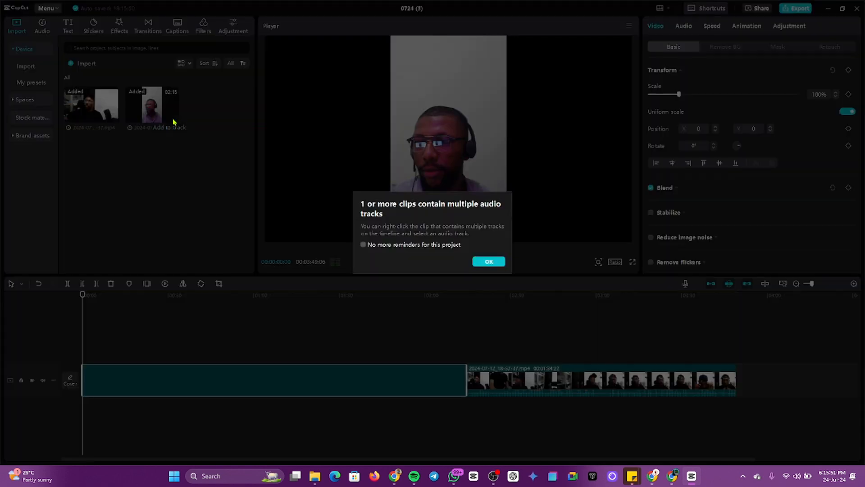
key(alt+Tab)
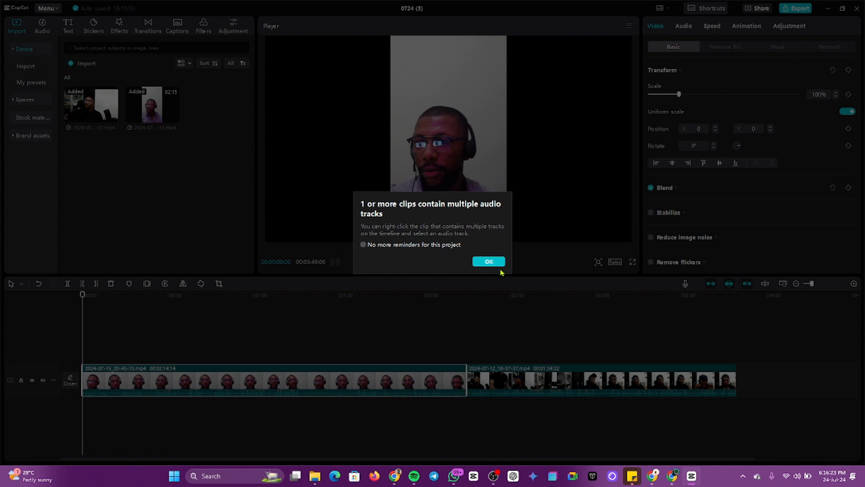
click(490, 262)
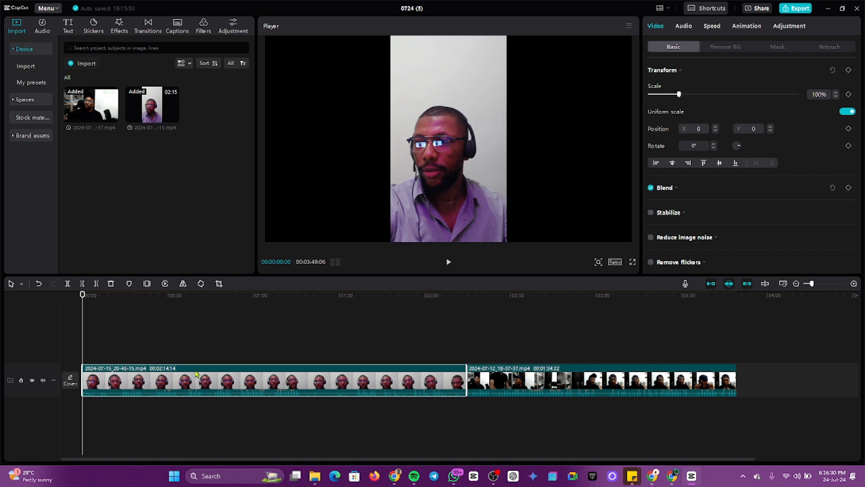
click(428, 347)
click(148, 326)
click(429, 341)
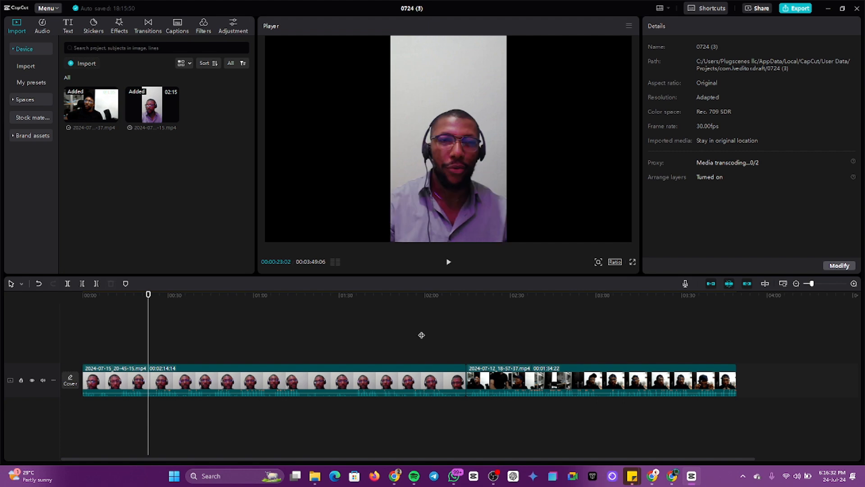
drag(391, 330, 533, 405)
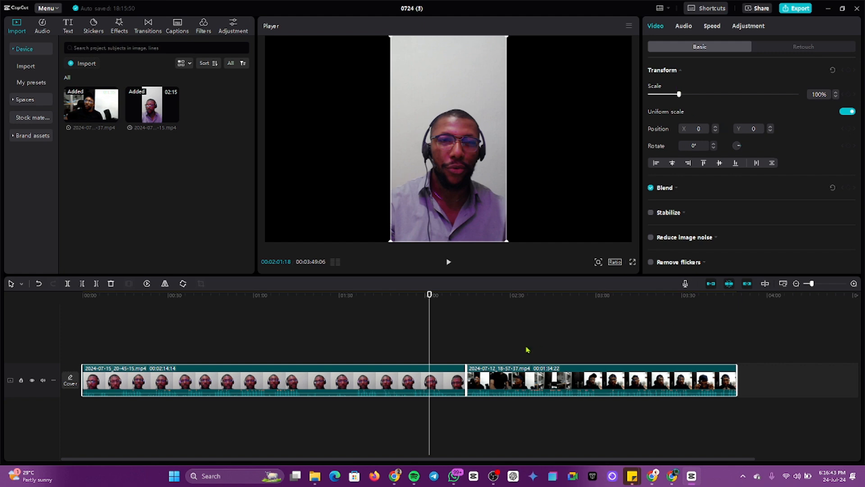
right_click(375, 373)
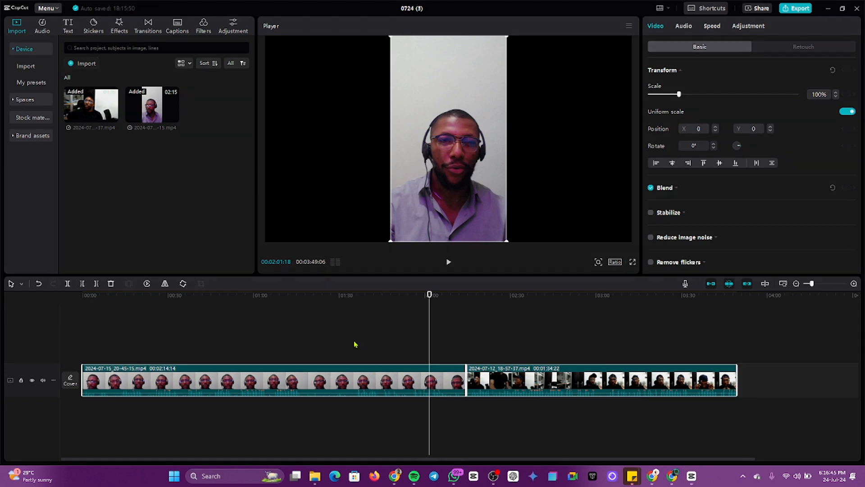
click(258, 340)
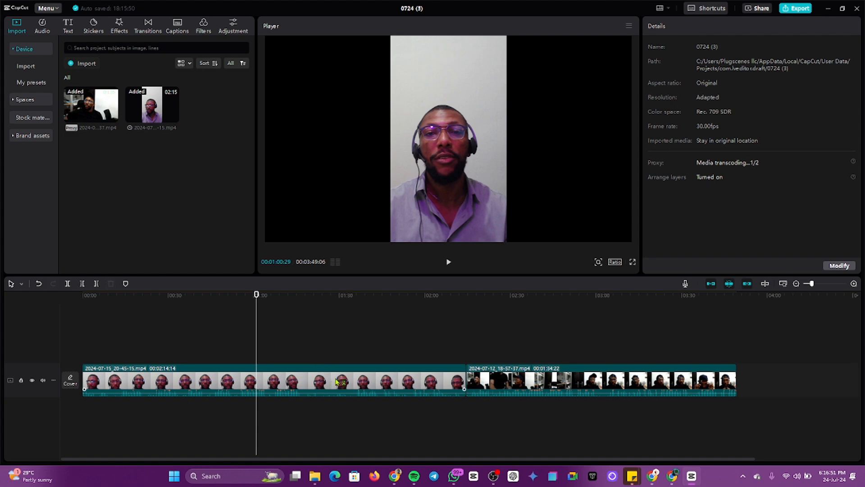
click(346, 380)
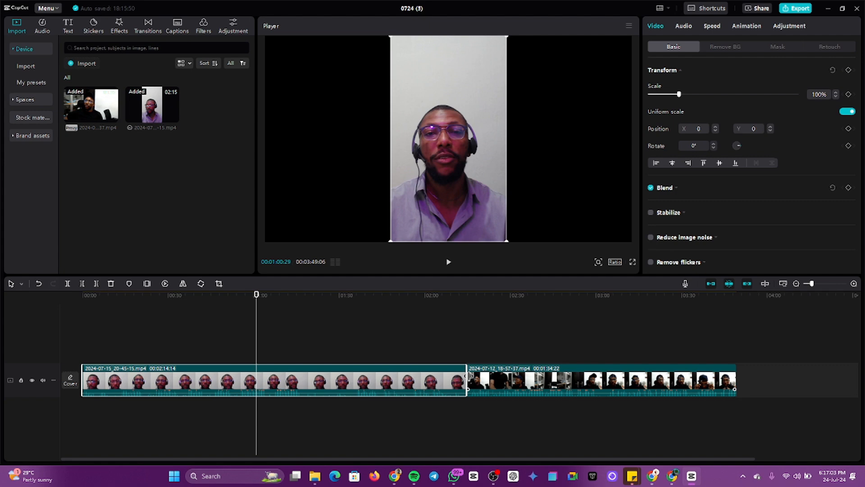
Step: Trim both ends of the portrait clip to 01:19:02 and adjust its volume line
drag(463, 377, 324, 378)
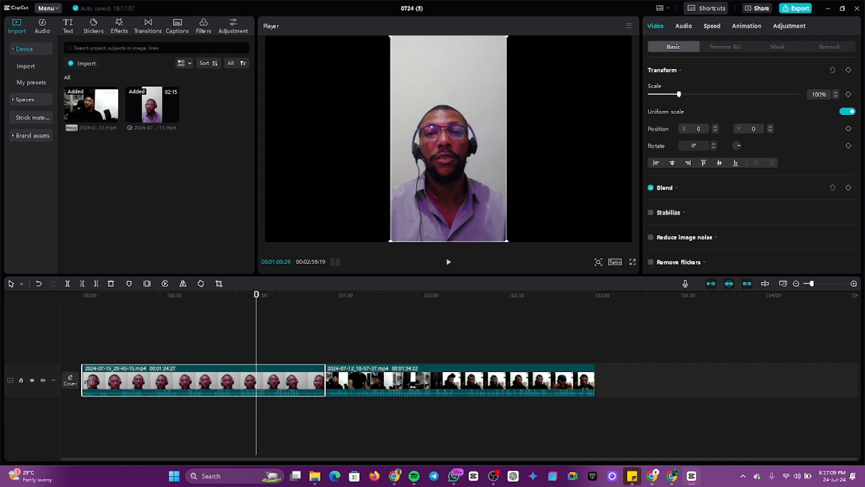
drag(82, 383, 97, 383)
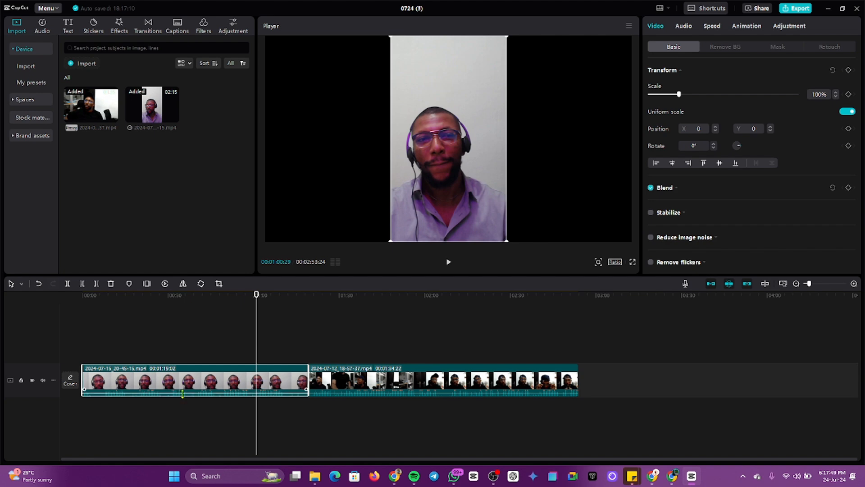
drag(183, 393, 181, 368)
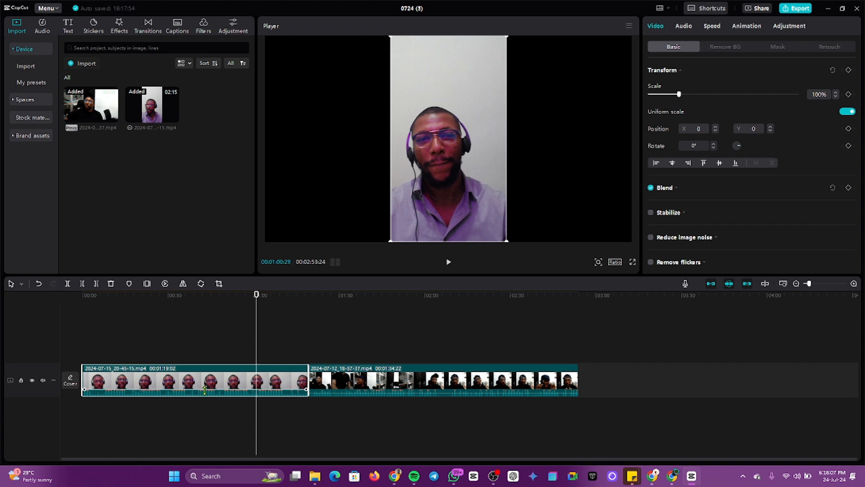
drag(205, 389, 204, 393)
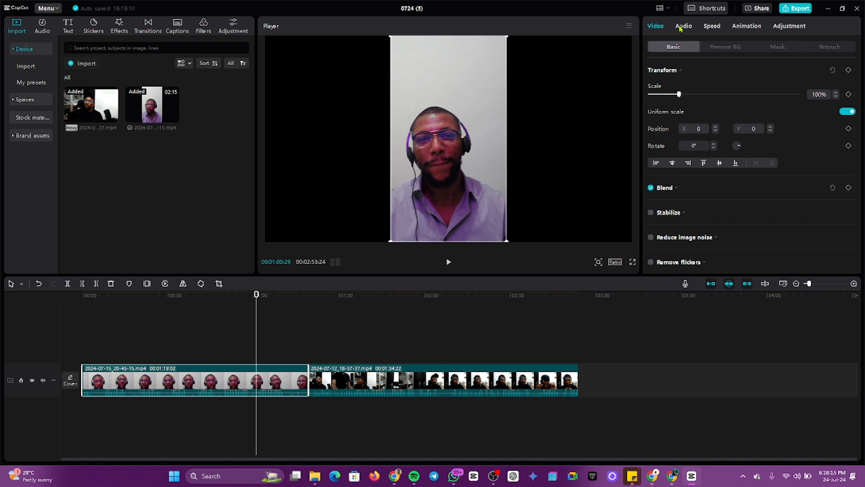
Step: Set the first clip's volume to 0.0dB in its Audio settings
click(681, 26)
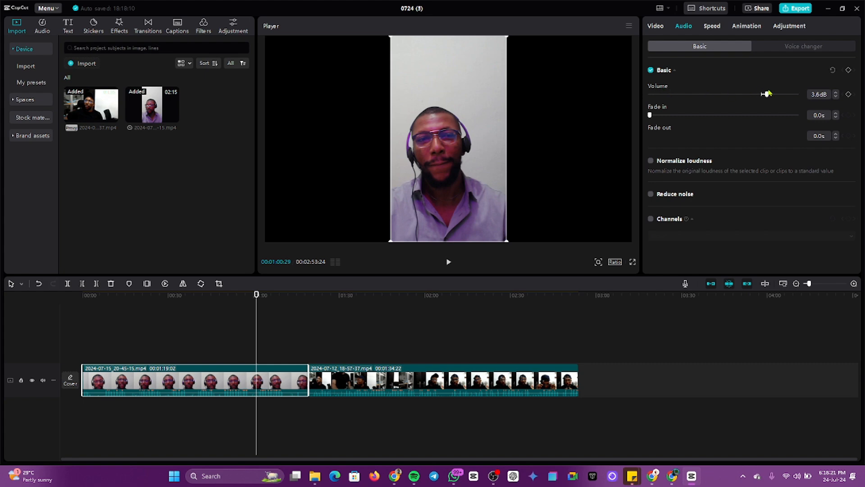
mouse_move(769, 94)
mouse_down()
mouse_move(783, 92)
mouse_move(636, 93)
mouse_move(773, 104)
mouse_move(761, 107)
mouse_up()
Step: Deselect the clip to show project details, move to 00:04, and make the timeline taller
click(201, 341)
click(94, 330)
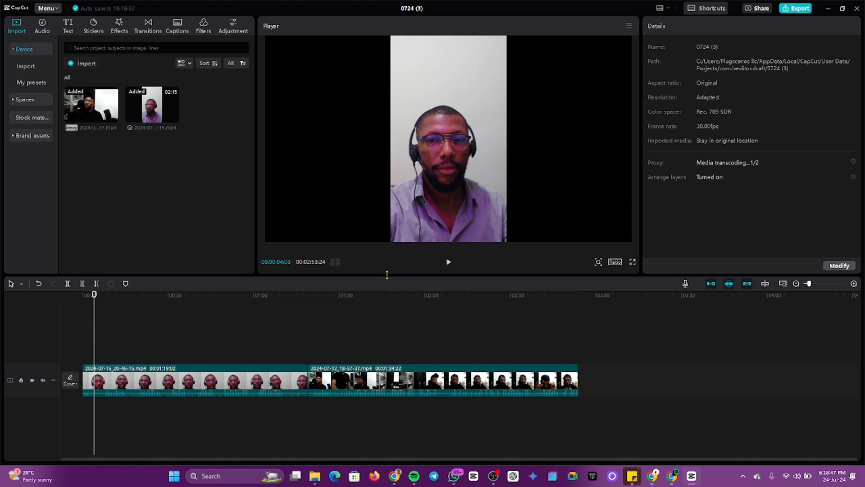
drag(391, 273, 397, 255)
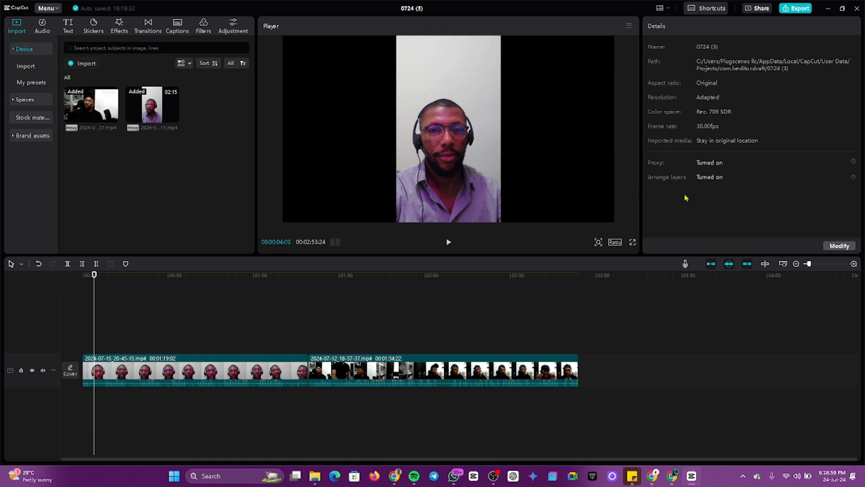
Step: Enlarge the player by narrowing the details and media panels and shortening the timeline
drag(686, 197, 621, 192)
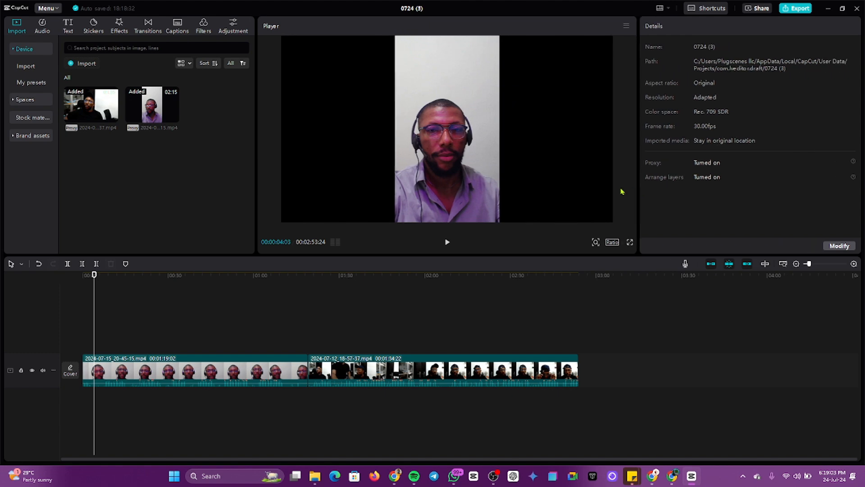
mouse_move(255, 182)
mouse_down()
mouse_move(212, 174)
mouse_move(251, 175)
mouse_up()
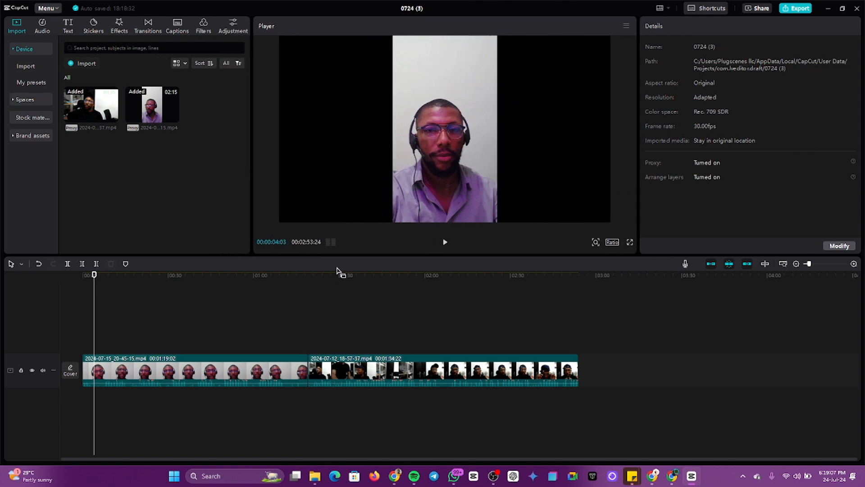
drag(345, 255, 356, 282)
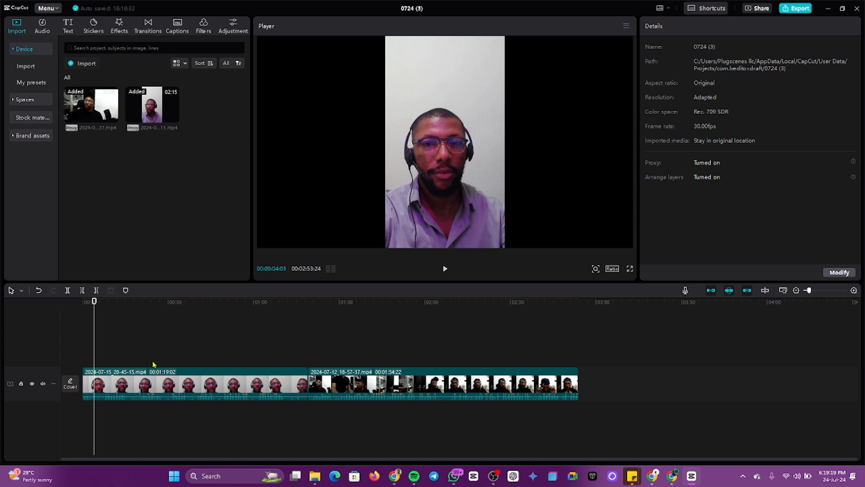
Step: Nudge the first clip's scale to 97% and back to 100%, then show the aspect-ratio list
click(239, 383)
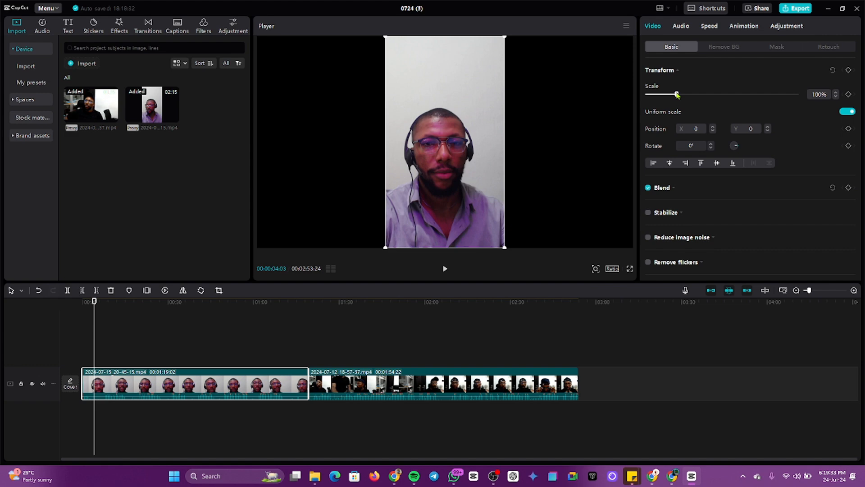
mouse_move(677, 95)
mouse_down()
mouse_move(704, 94)
mouse_move(676, 94)
mouse_up()
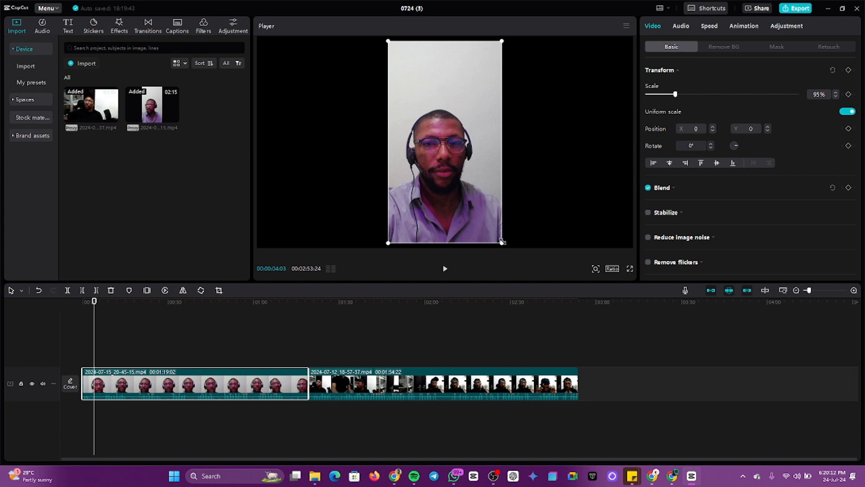
drag(503, 241, 505, 247)
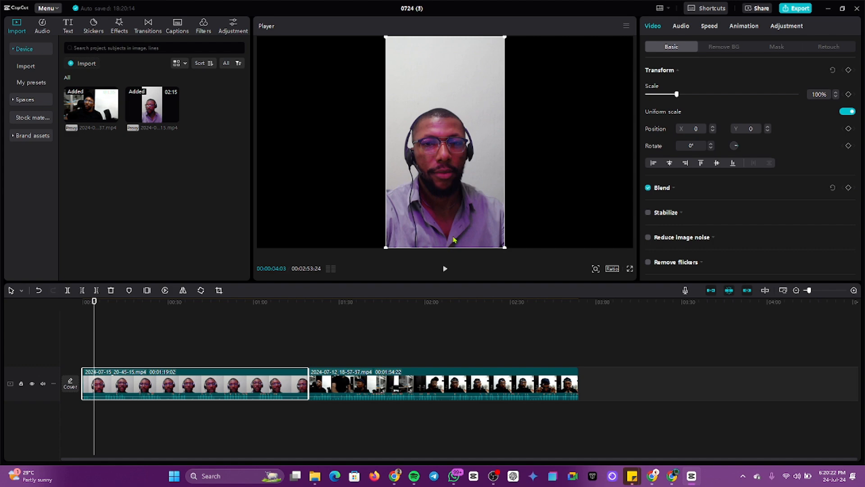
click(612, 269)
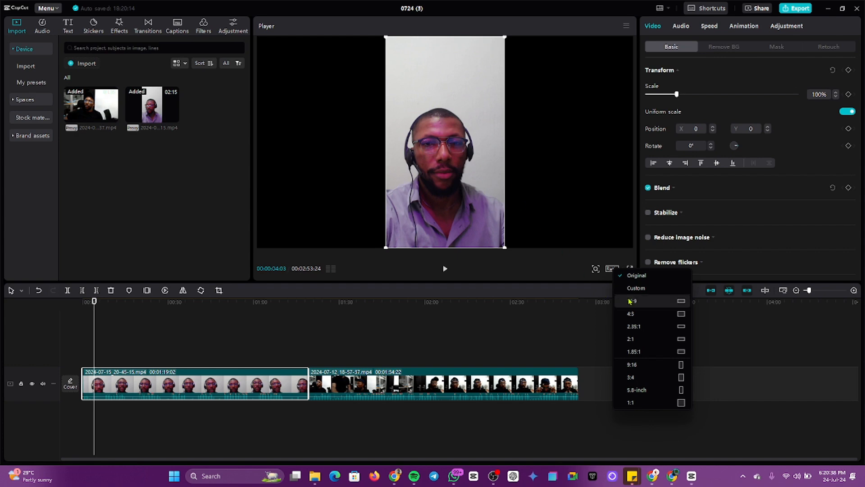
Step: Switch the canvas to 16:9, resize the player, then set the canvas to 9:16
click(647, 302)
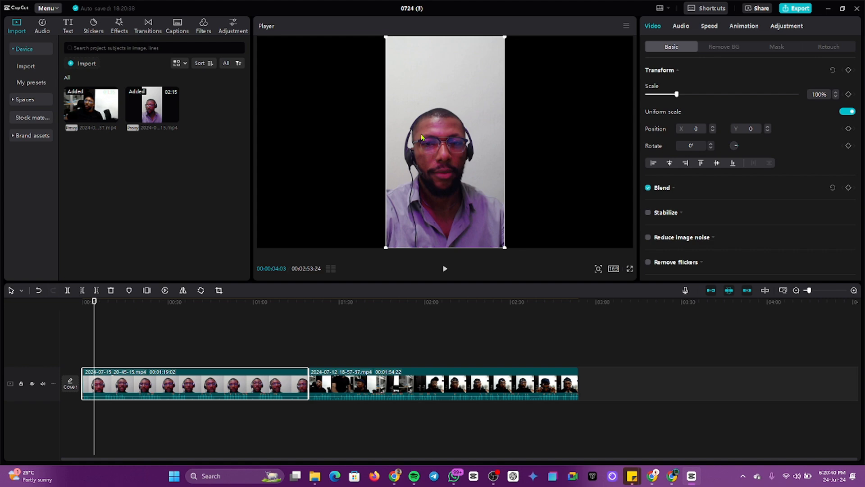
click(613, 272)
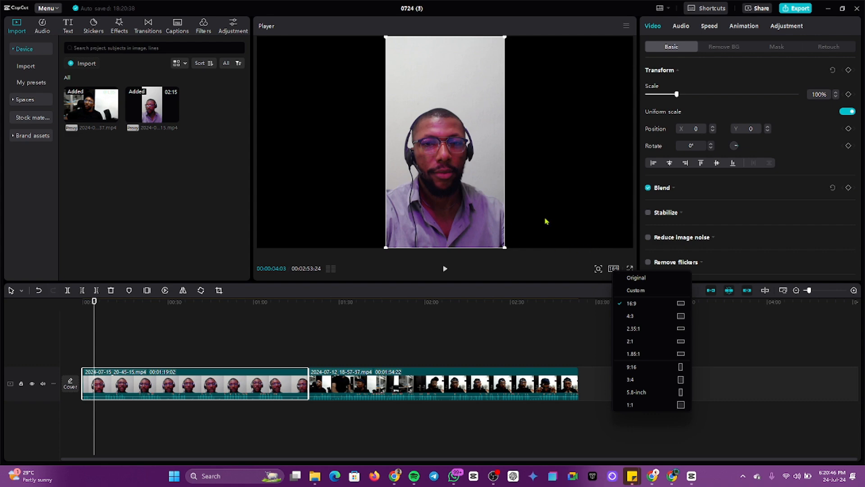
click(645, 190)
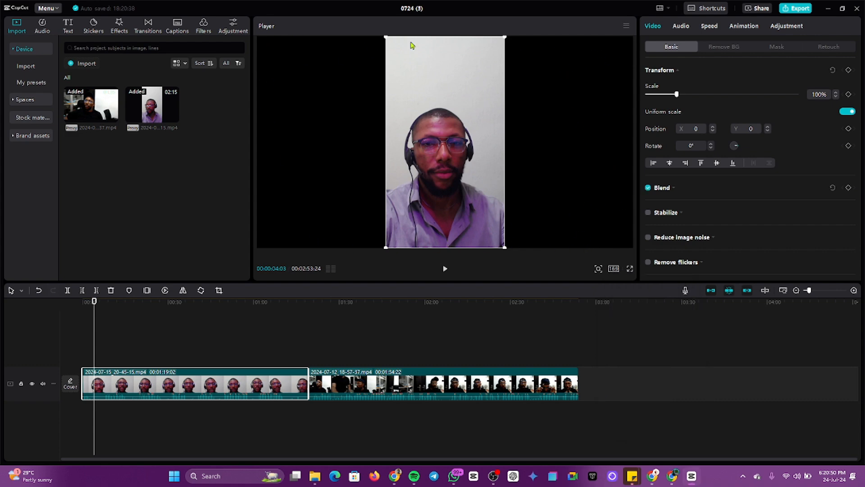
drag(635, 108, 614, 114)
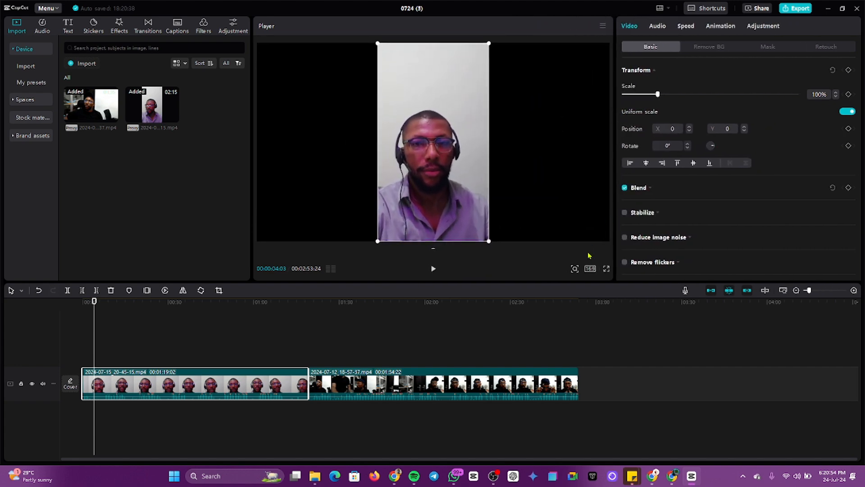
click(589, 269)
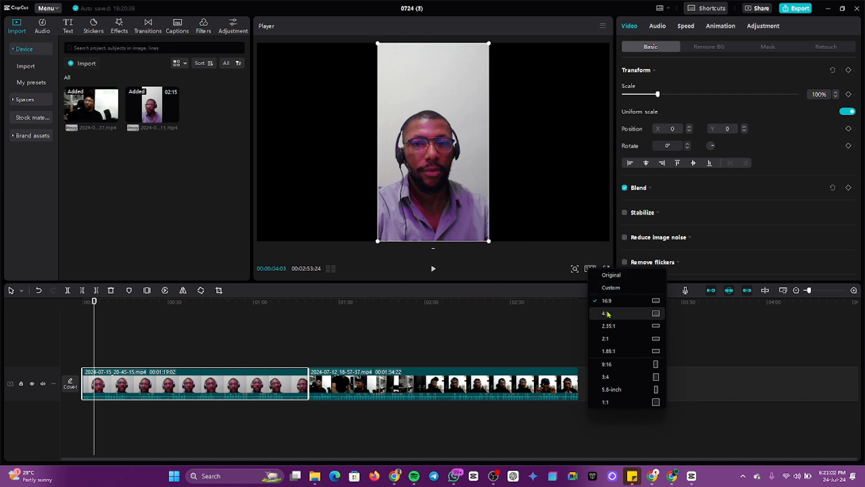
click(613, 365)
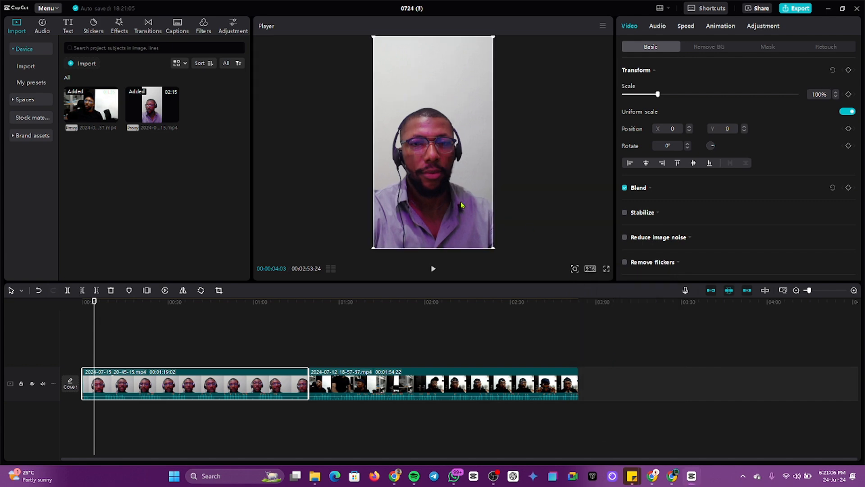
Step: Try a 16:9 canvas again from project details, then settle on 9:16 vertical
click(566, 187)
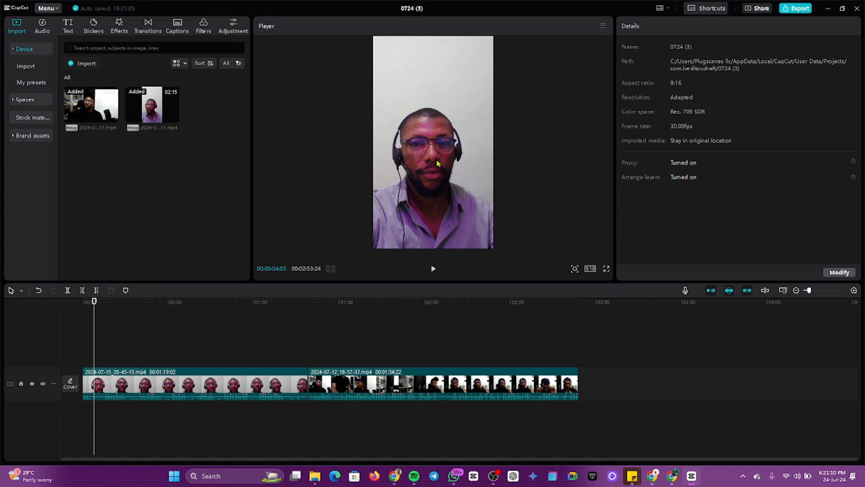
click(591, 269)
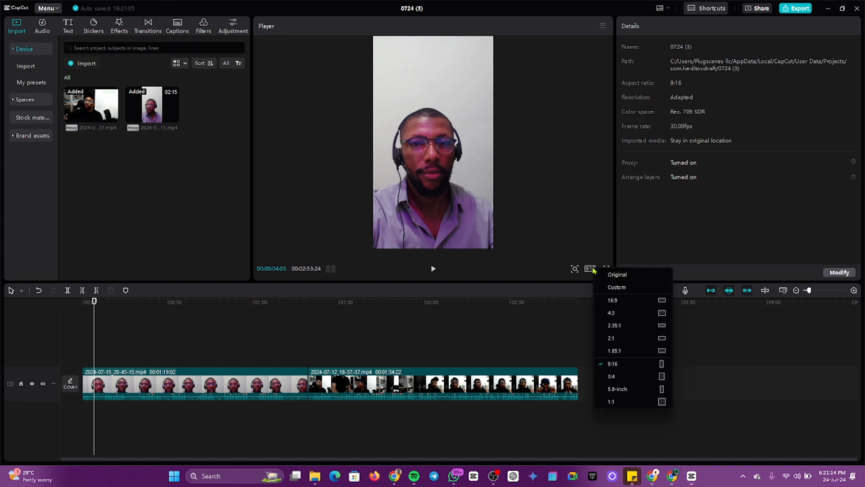
click(626, 301)
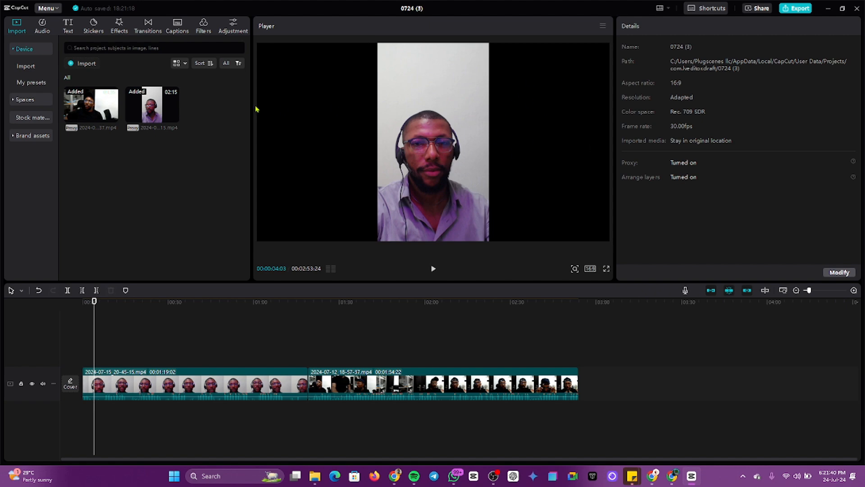
click(591, 269)
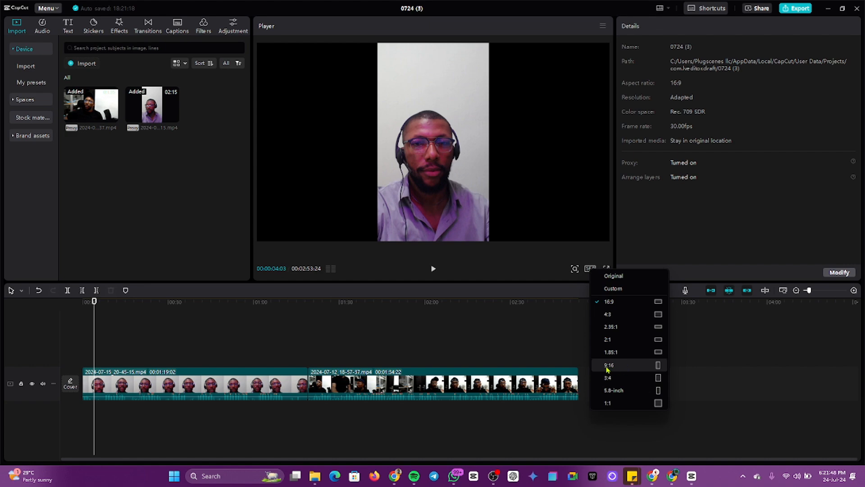
click(623, 367)
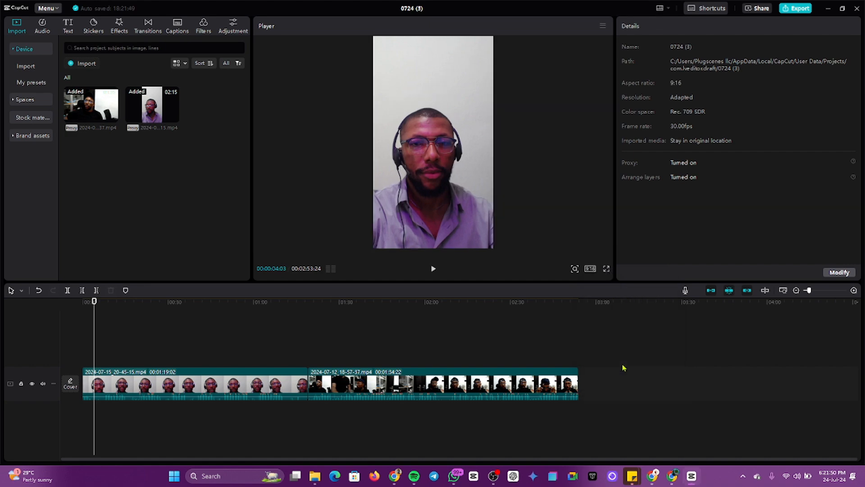
click(436, 128)
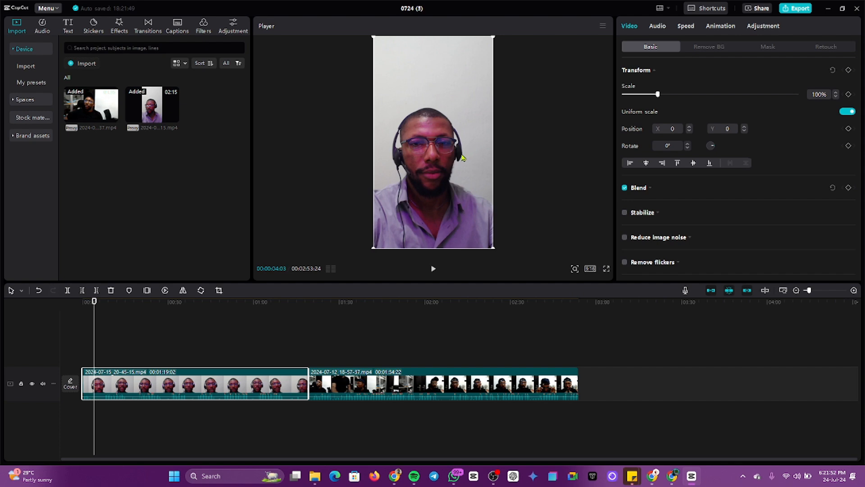
Step: Shrink the portrait clip to 83%, then scale it back to 101% to fill the 9:16 frame
drag(494, 246, 483, 231)
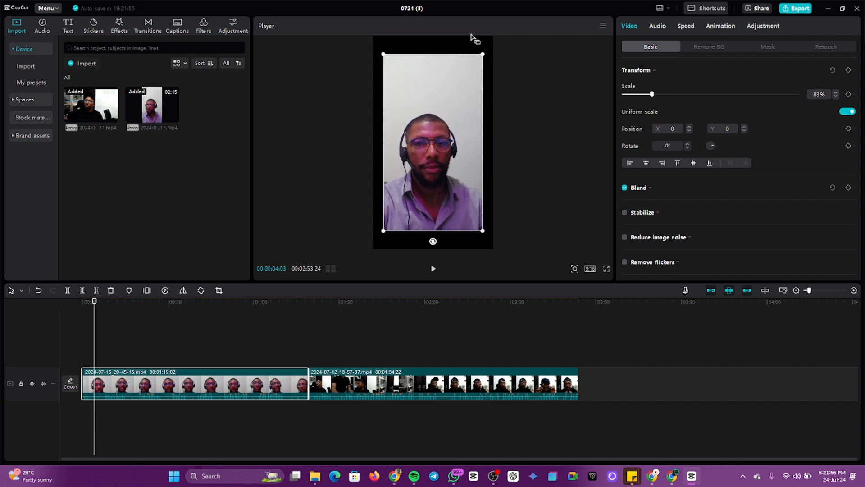
click(414, 251)
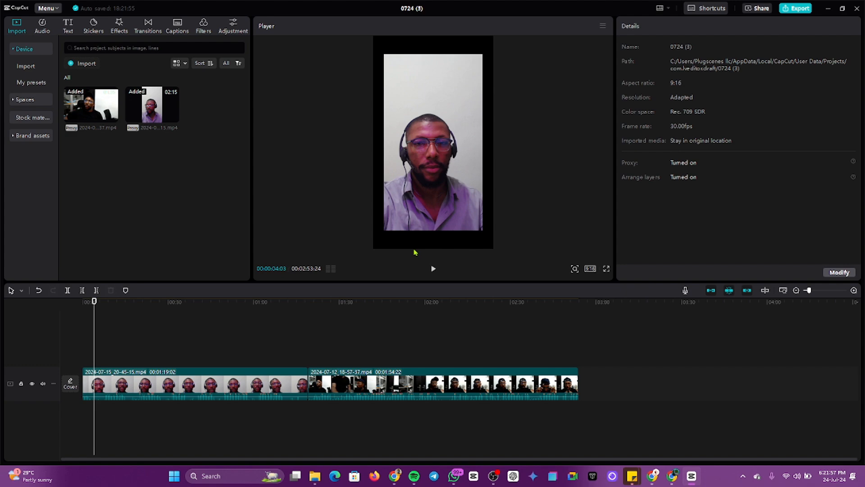
click(258, 384)
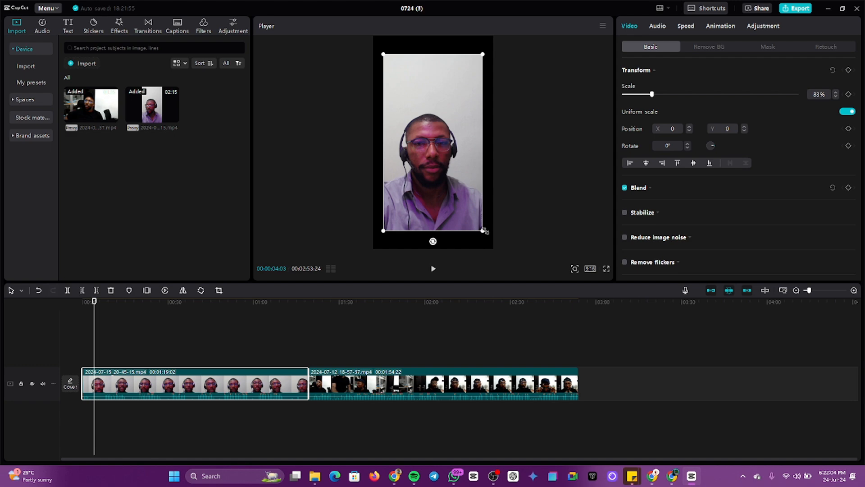
mouse_move(485, 230)
mouse_down()
mouse_move(497, 258)
mouse_move(483, 230)
mouse_move(498, 230)
mouse_move(490, 243)
mouse_up()
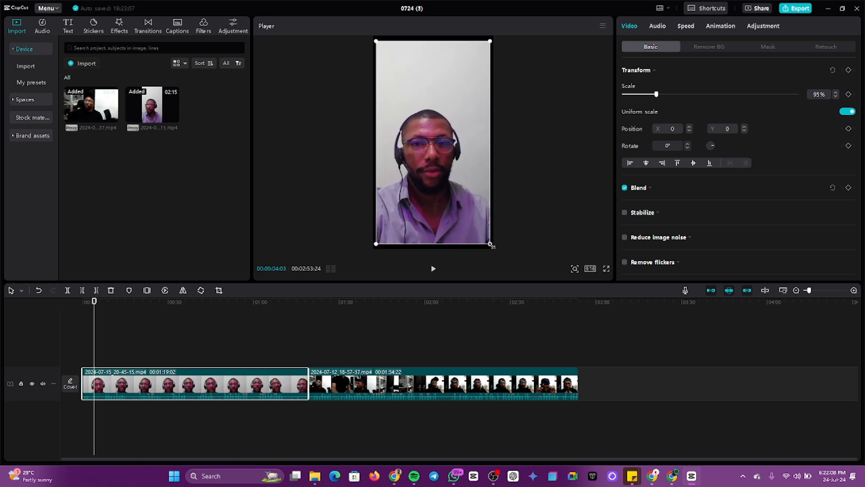
drag(656, 94, 660, 94)
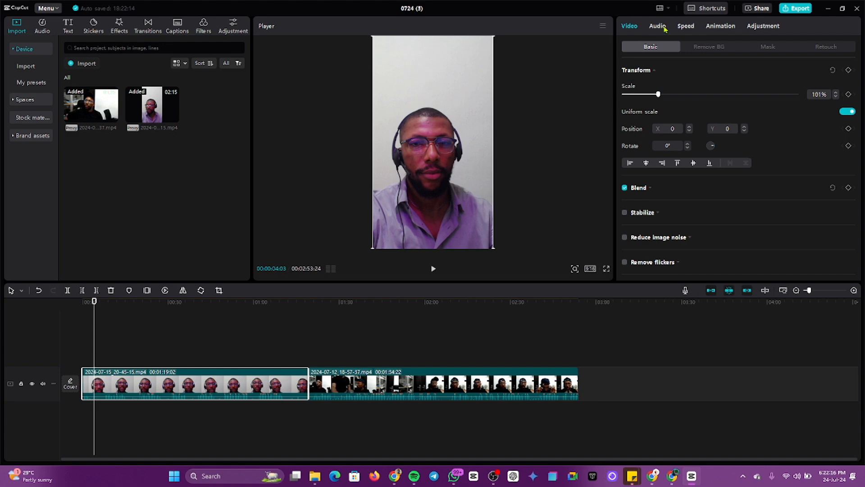
Step: Turn on Auto removal for the portrait clip's background, then bring up its Mask options
click(709, 47)
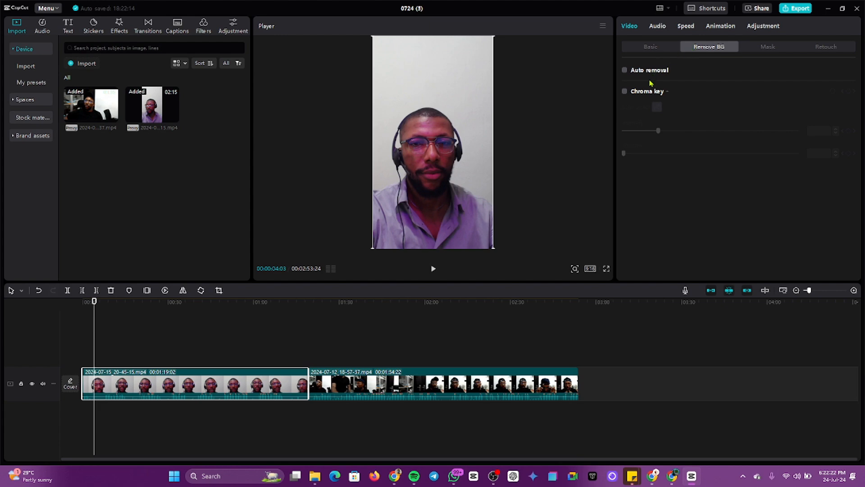
click(625, 70)
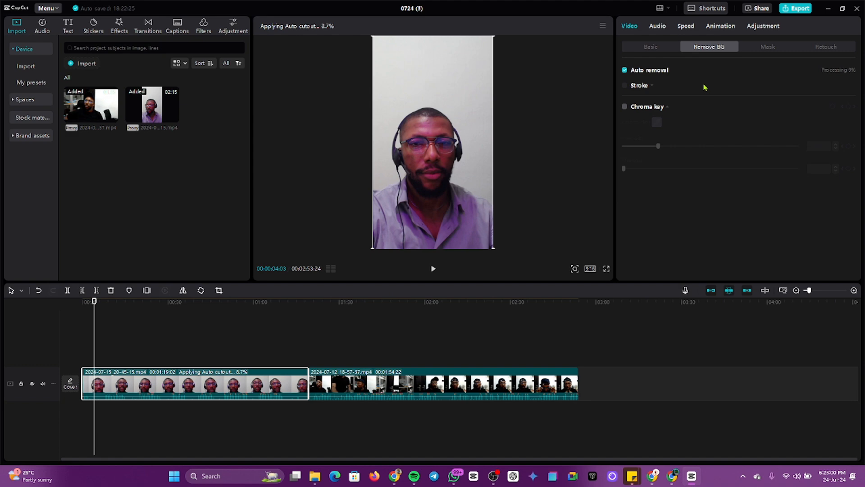
click(769, 47)
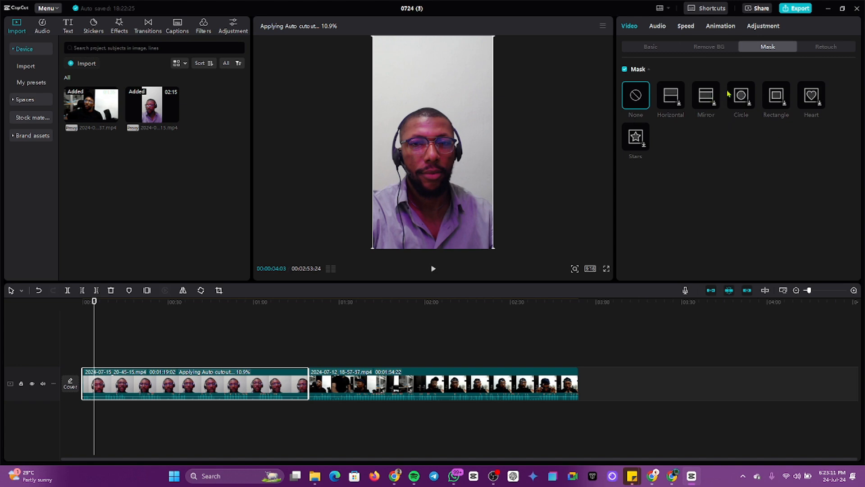
Step: Try a circle mask around the face, resized, moved and feathered, then set mask to None
click(742, 97)
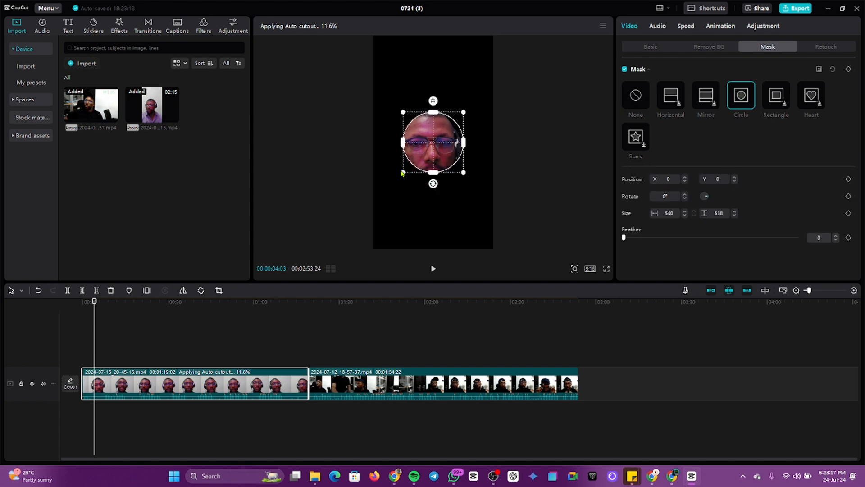
drag(403, 173, 384, 192)
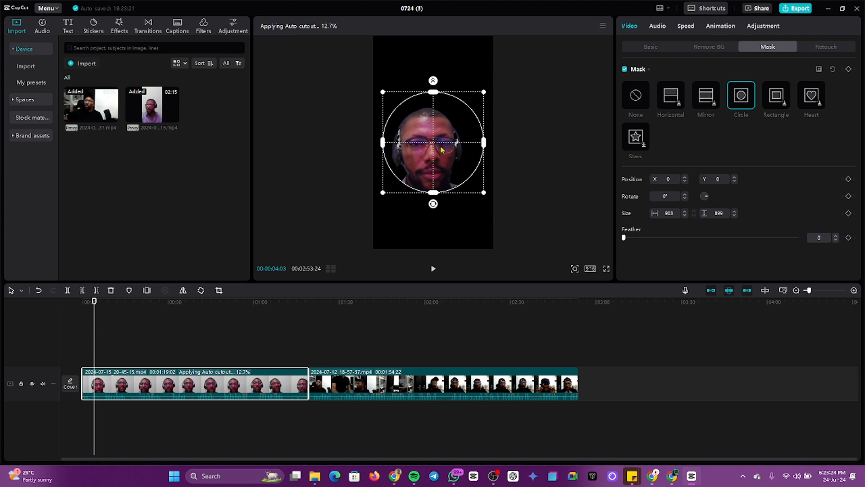
drag(442, 150, 431, 163)
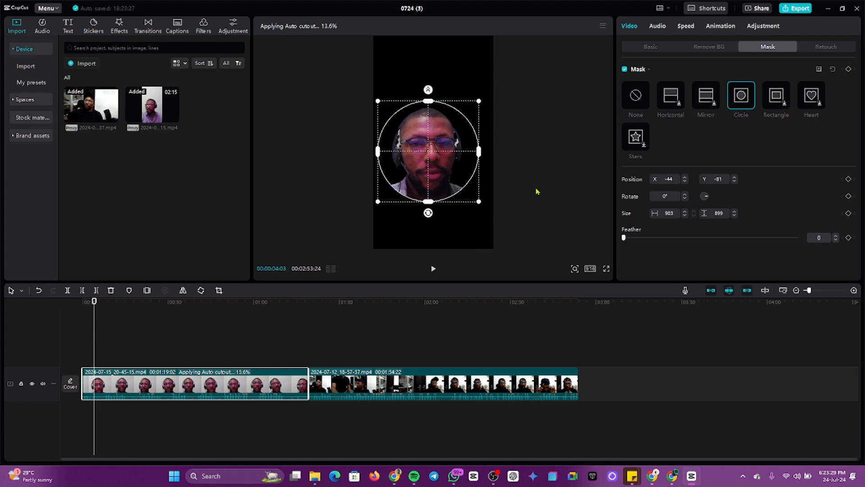
drag(623, 237, 605, 234)
click(639, 103)
Step: Clear the portrait clip's selection and select the second clip on the timeline
click(560, 150)
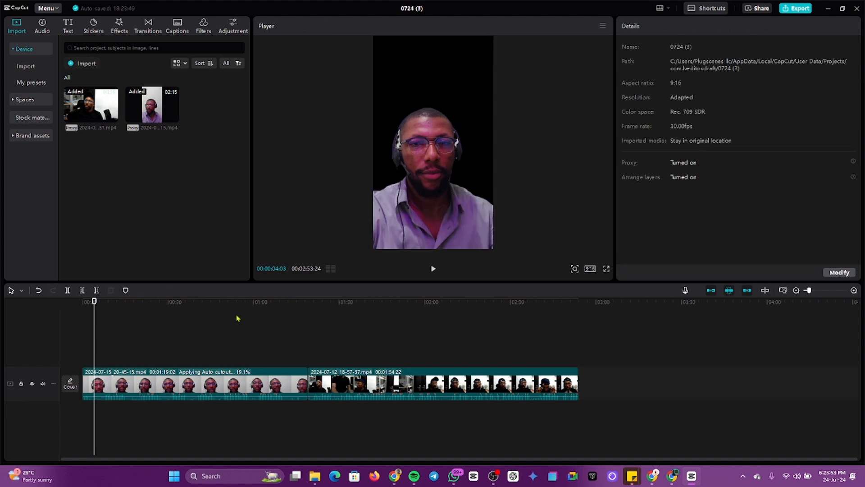
click(439, 71)
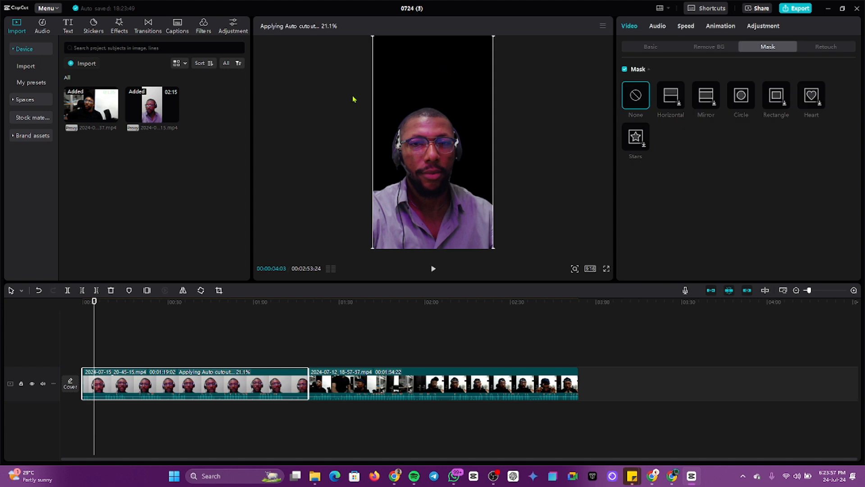
click(334, 108)
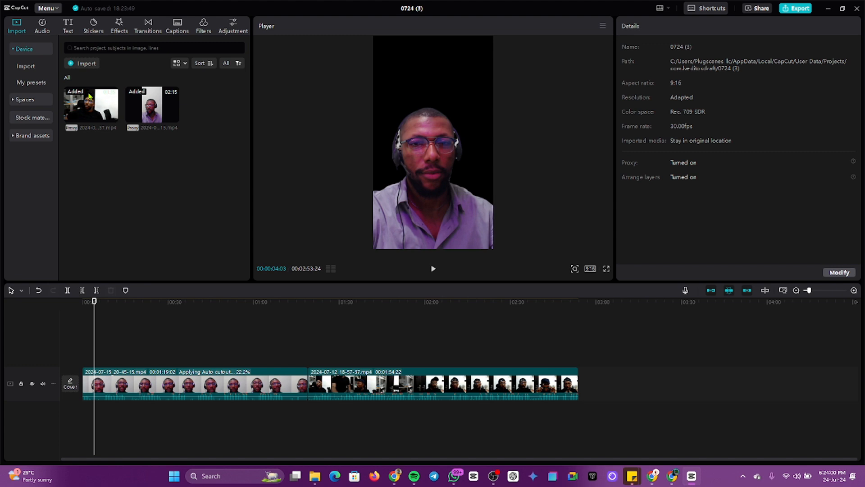
click(408, 384)
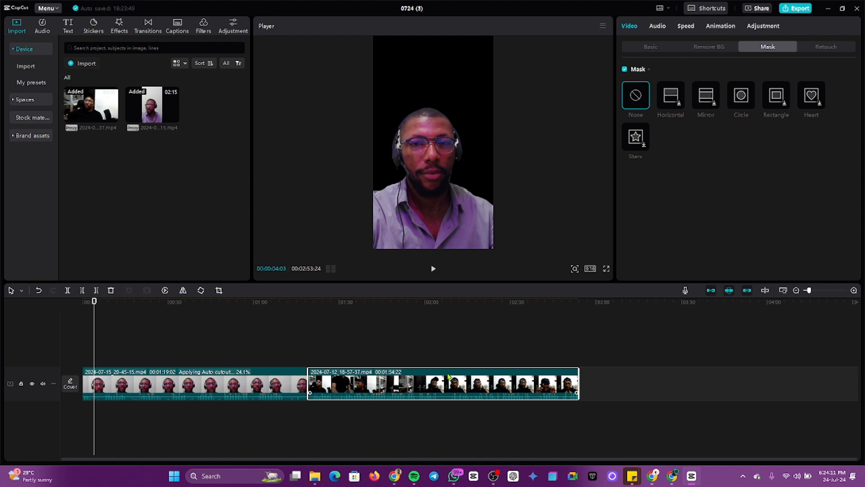
Step: Duplicate the landscape clip to the main track start and lift the cutout clip above it at 00:00
key(ctrl+c)
key(ctrl+v)
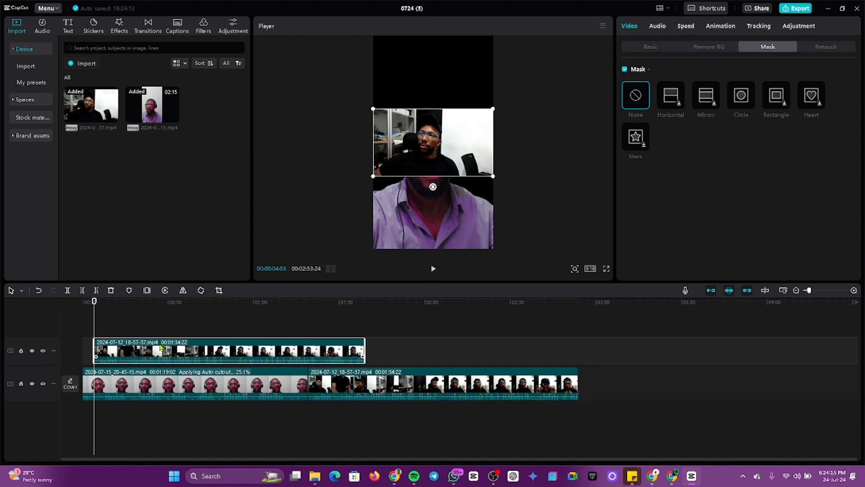
drag(160, 348, 165, 375)
drag(442, 390, 180, 351)
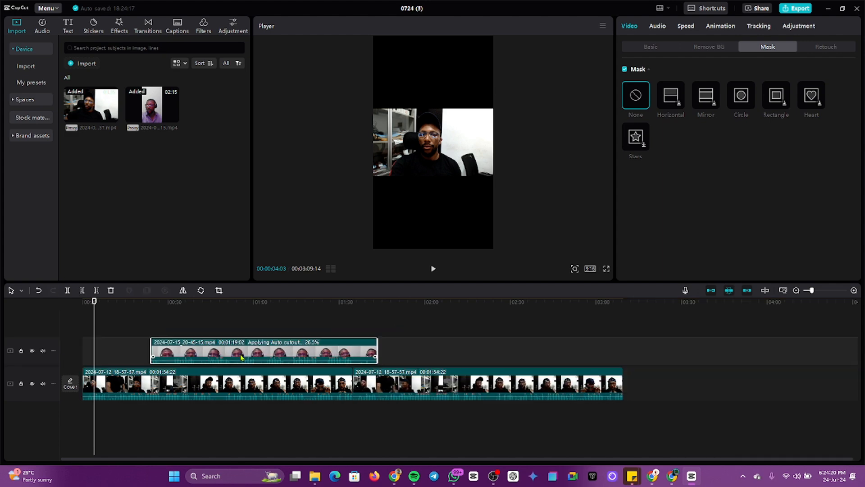
drag(293, 347, 210, 352)
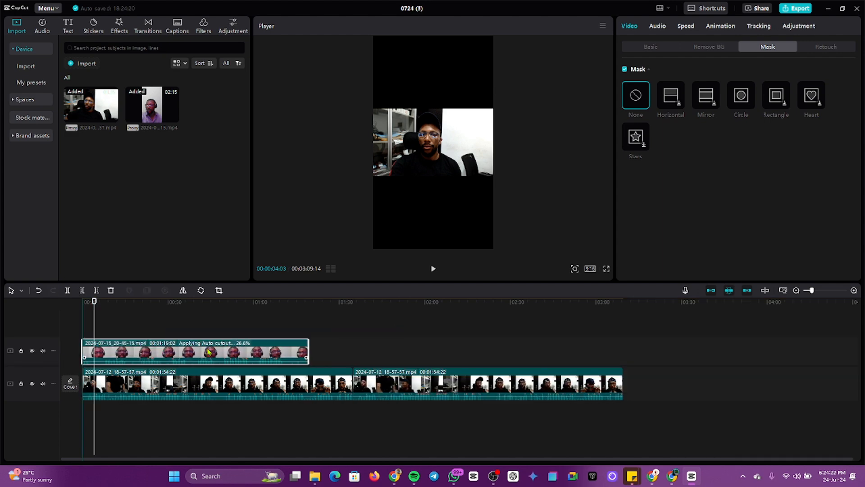
click(131, 412)
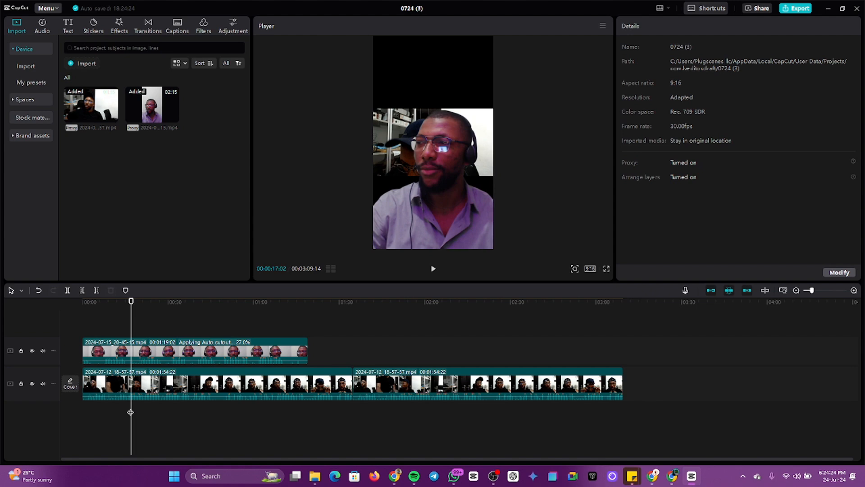
Step: Enlarge the main-track landscape clip to fill the 9:16 frame and play back the composite
mouse_move(131, 415)
mouse_down()
mouse_move(228, 421)
mouse_move(102, 421)
mouse_move(115, 419)
mouse_up()
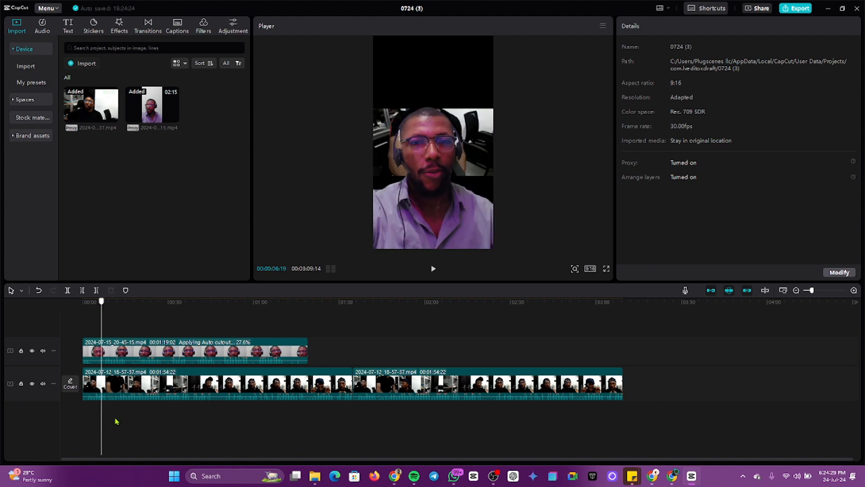
click(176, 384)
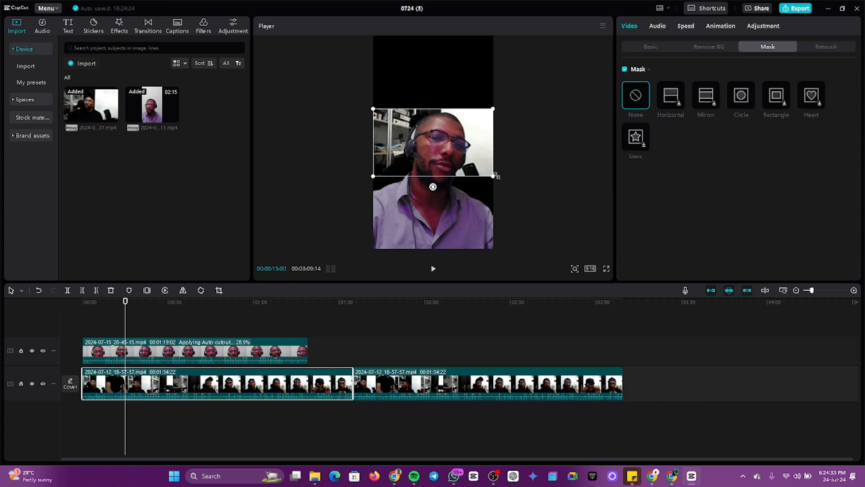
drag(497, 175, 628, 349)
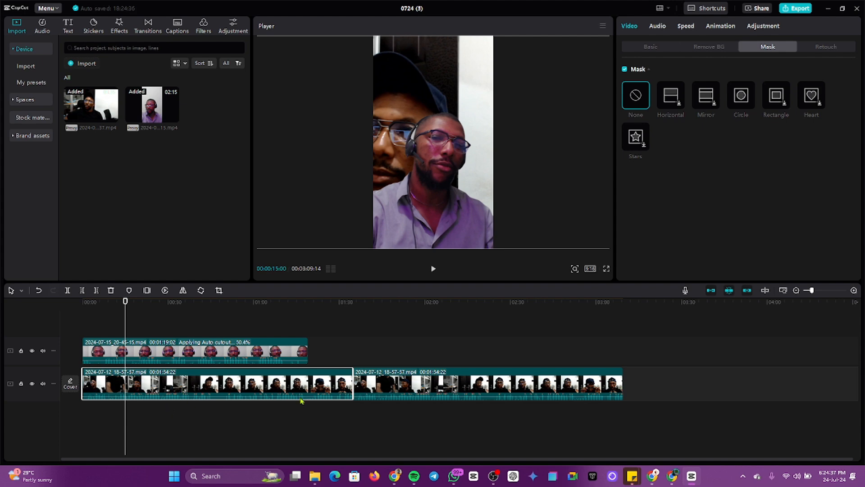
key(space)
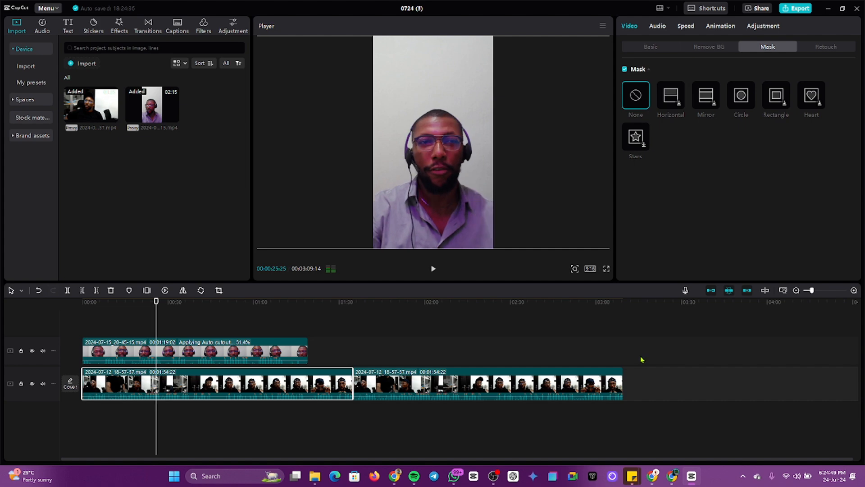
click(129, 405)
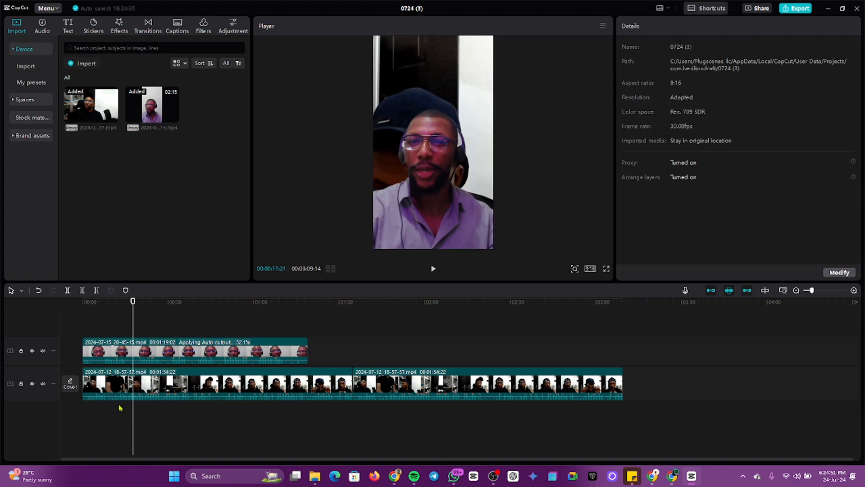
click(119, 407)
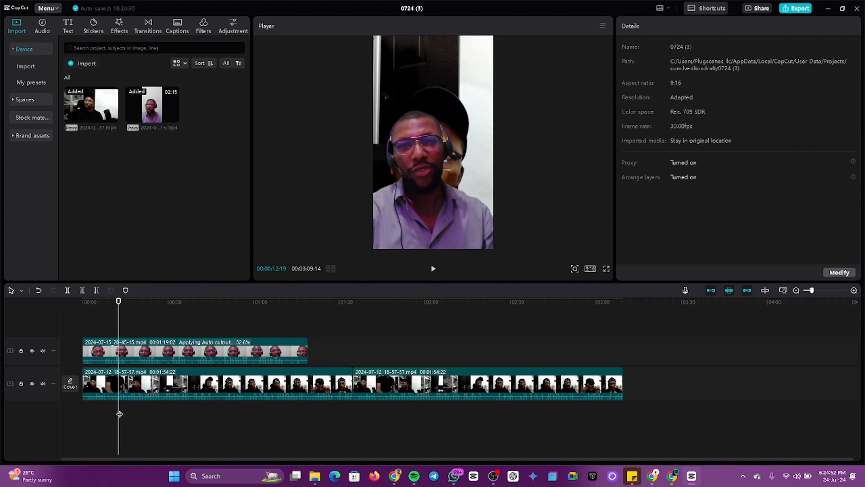
drag(120, 414, 82, 408)
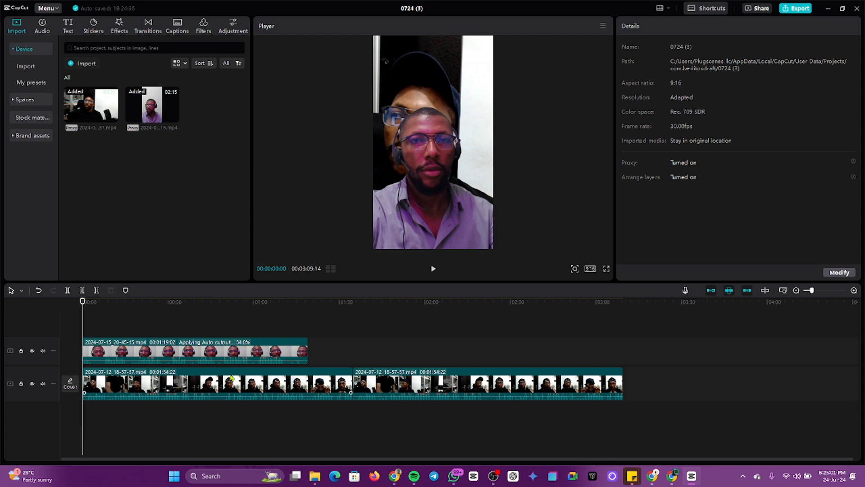
click(95, 412)
click(84, 412)
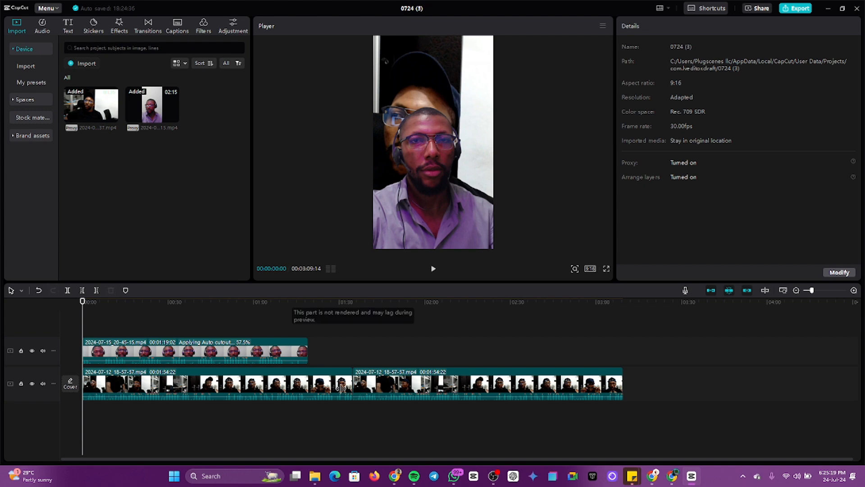
click(122, 413)
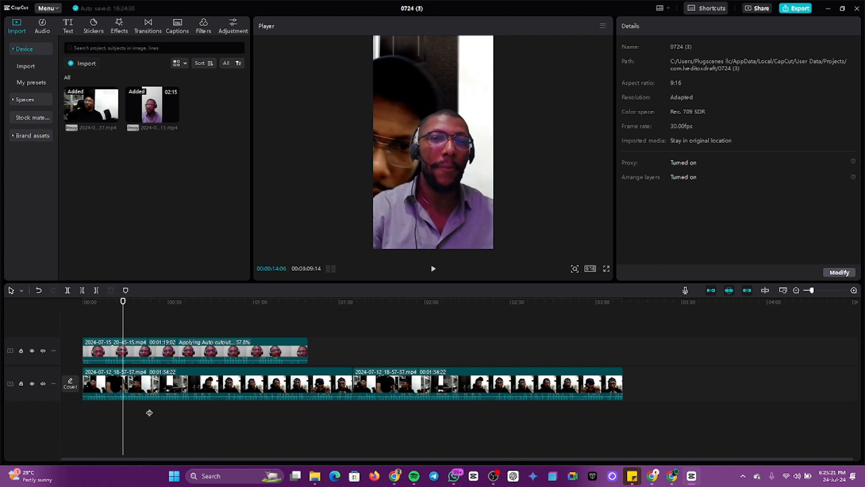
click(145, 412)
click(126, 417)
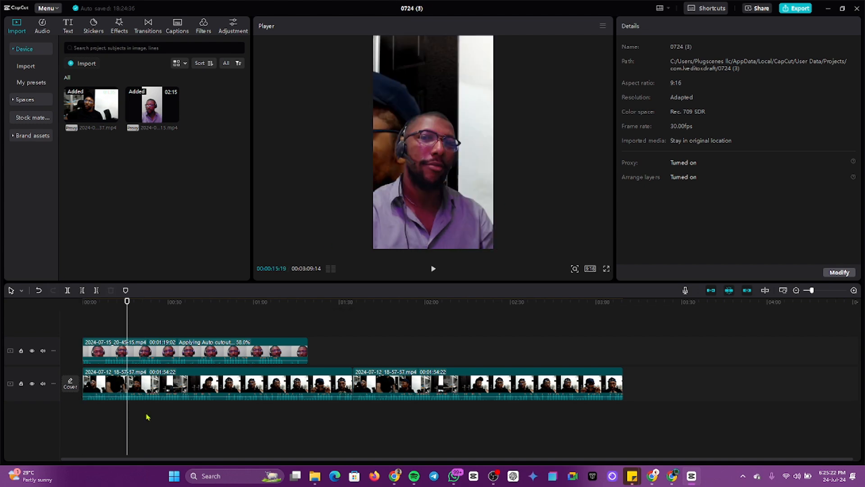
click(135, 413)
click(137, 414)
mouse_move(143, 415)
mouse_down()
mouse_move(166, 421)
mouse_move(127, 421)
mouse_move(158, 415)
mouse_up()
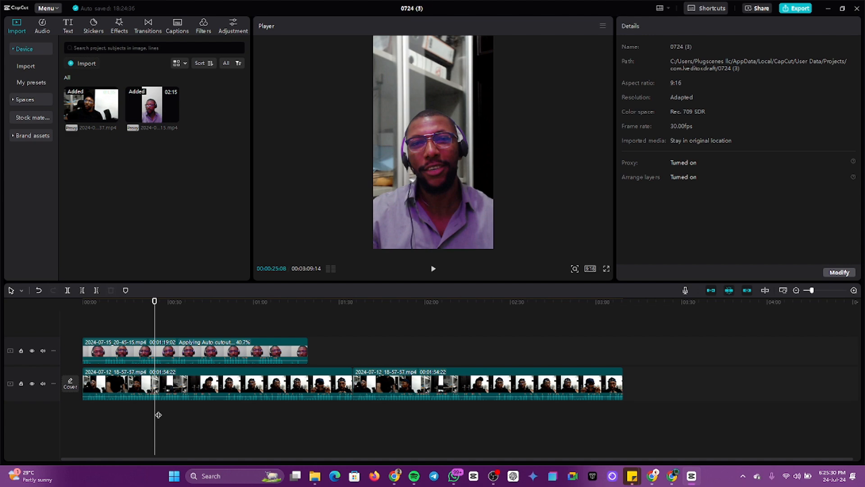
Step: Shrink the webcam overlay and position it in the frame's bottom-right corner
click(199, 358)
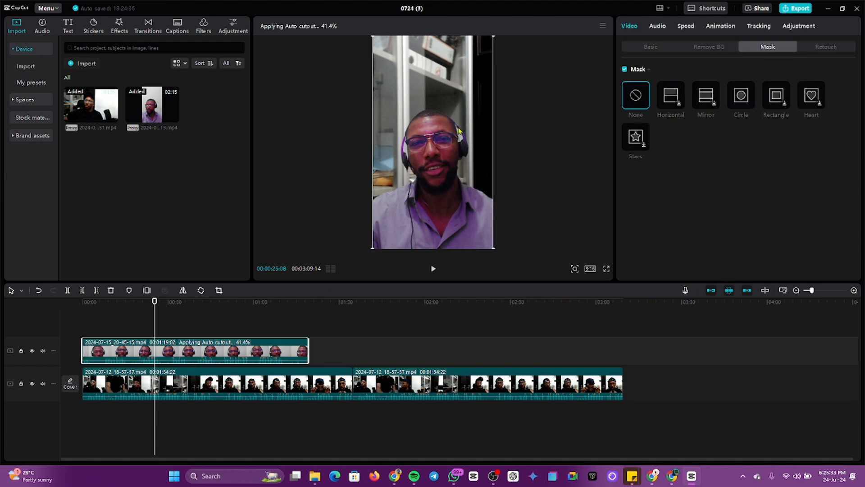
drag(455, 141, 438, 132)
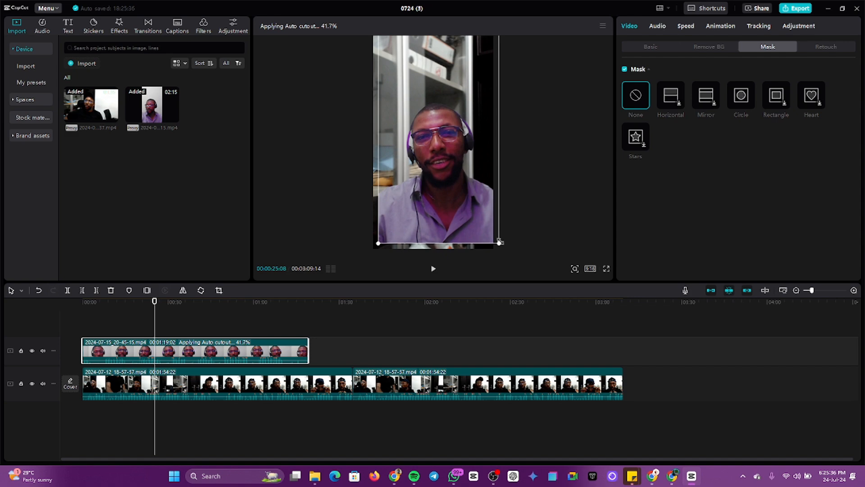
drag(499, 242, 466, 219)
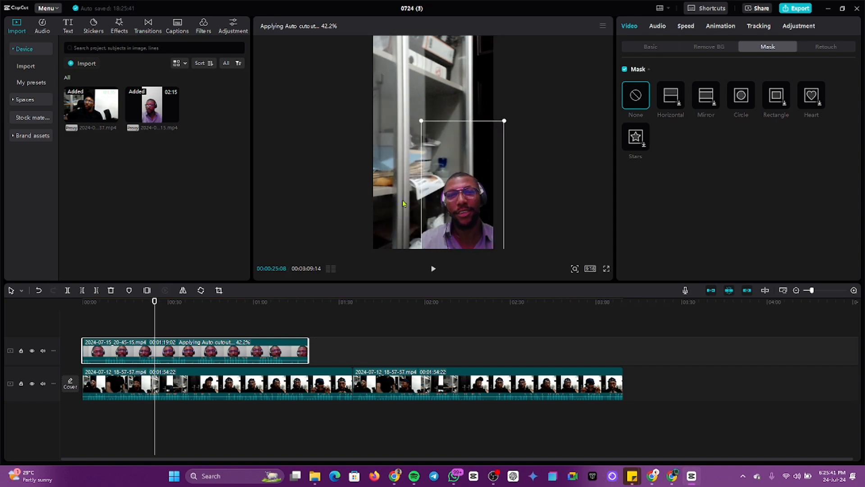
click(121, 409)
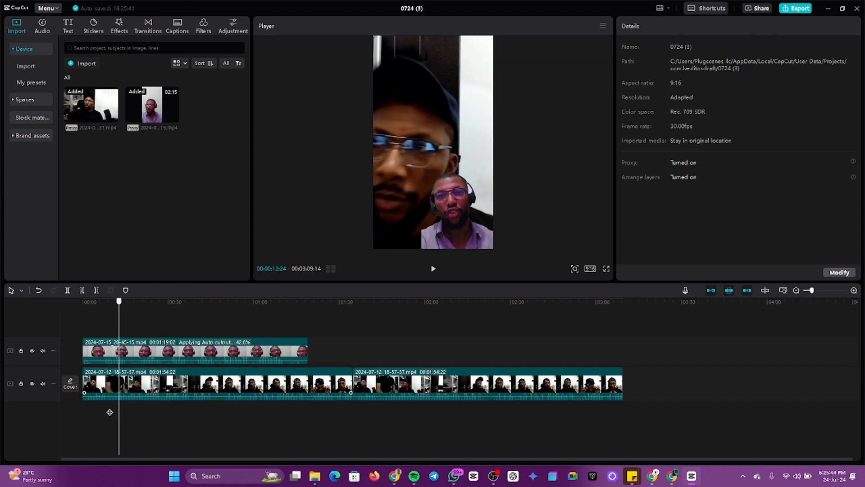
Step: Scrub between about 8 and 21 seconds to preview the picture-in-picture, then select the webcam clip
click(125, 415)
click(130, 416)
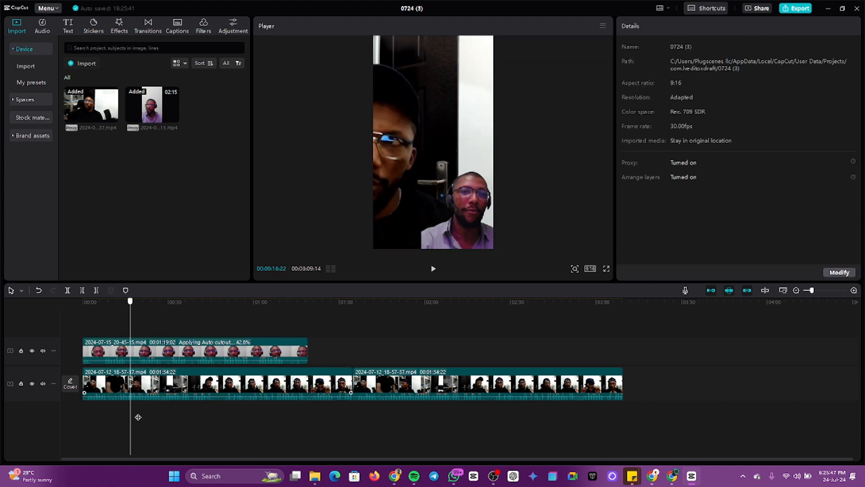
click(139, 417)
click(143, 418)
click(126, 420)
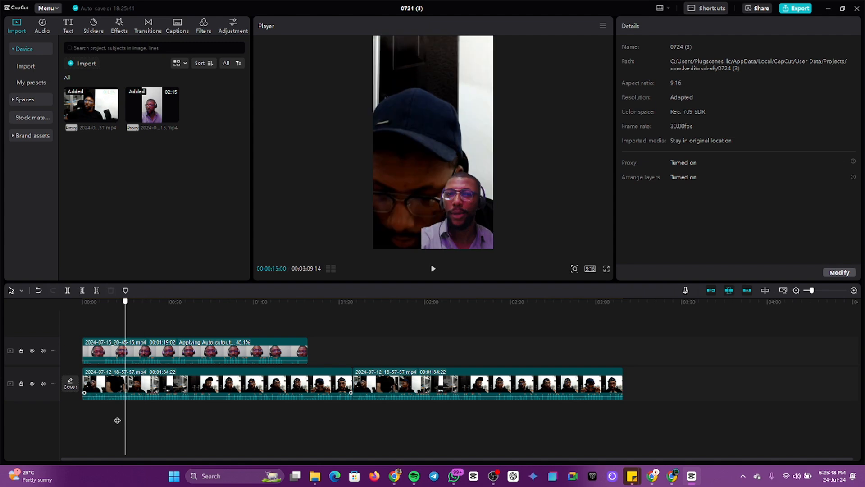
click(115, 421)
click(105, 423)
click(125, 420)
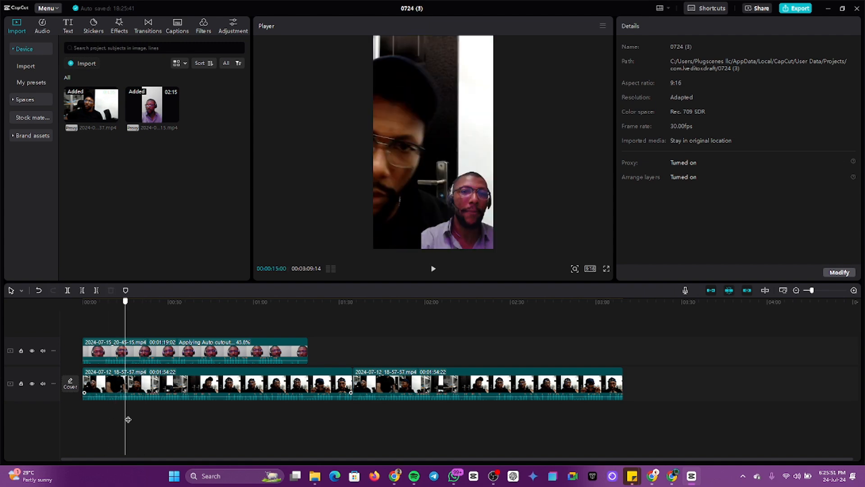
click(129, 419)
click(131, 419)
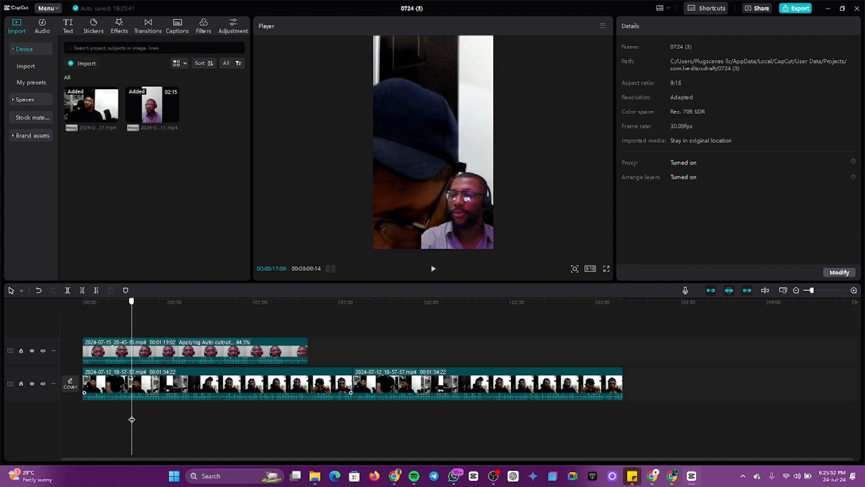
mouse_move(132, 419)
mouse_down()
mouse_move(116, 421)
mouse_move(132, 421)
mouse_up()
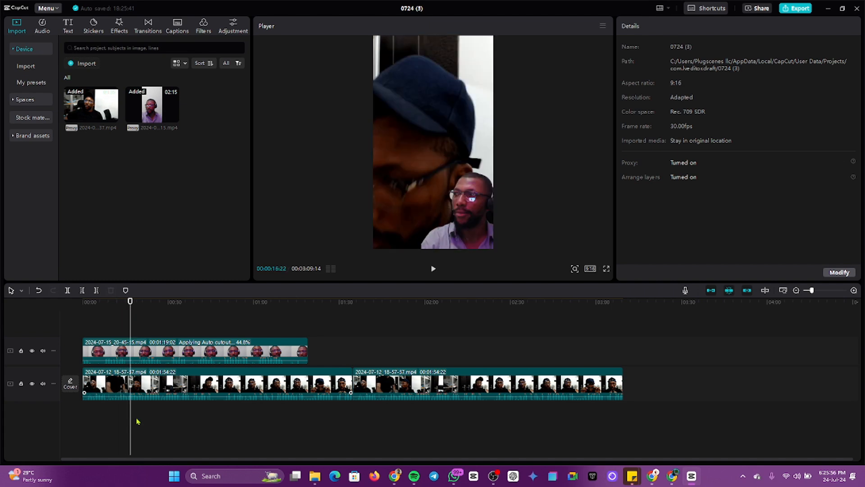
click(207, 354)
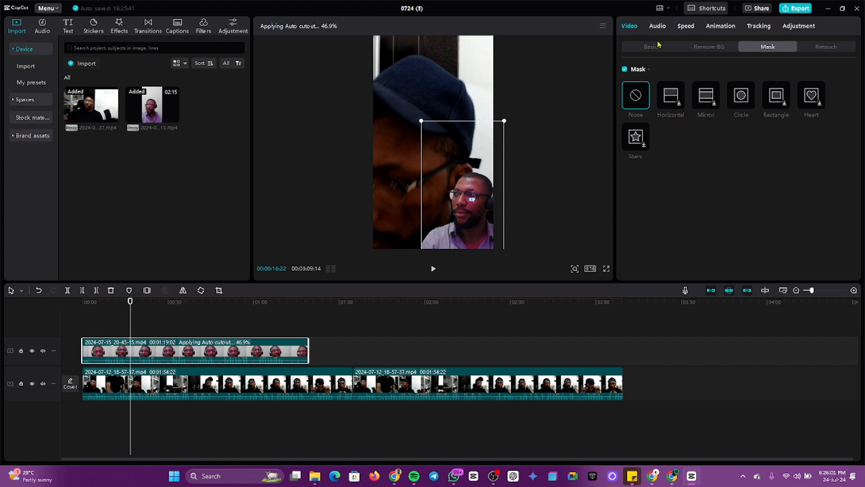
Step: Check the webcam clip's Auto removal progress in Remove BG, then deselect it
click(705, 48)
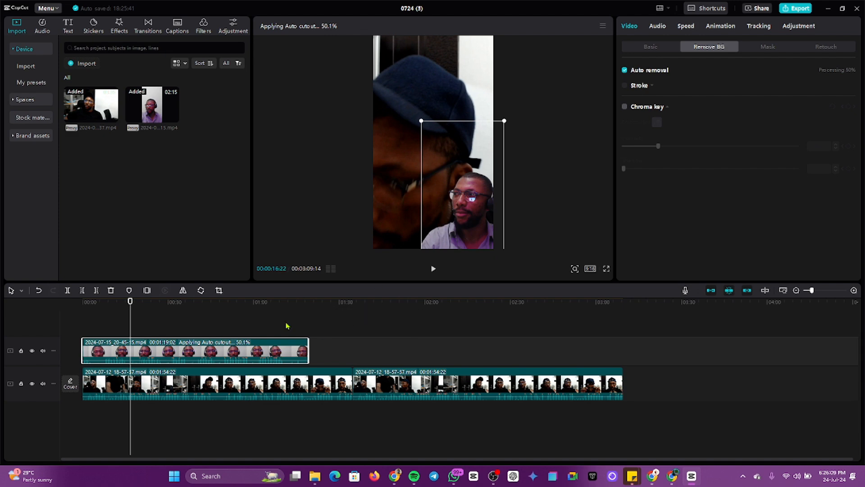
click(245, 326)
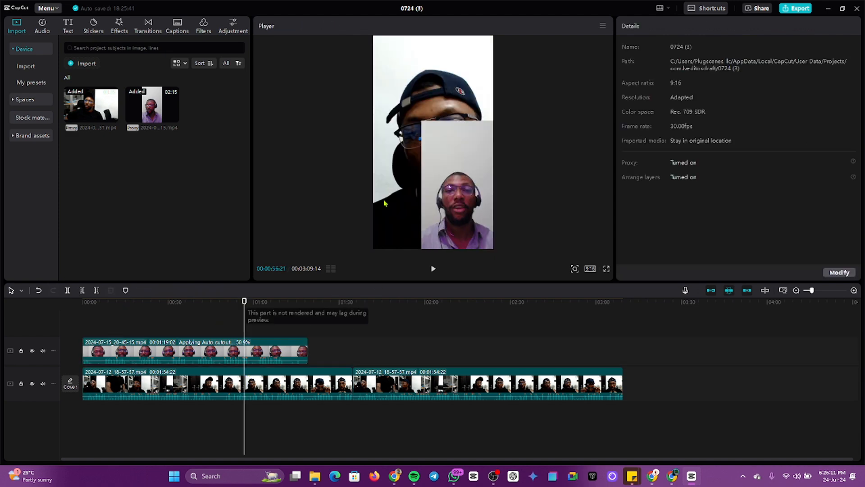
Step: Return the playhead to the project start and bring the Google Meet Chrome window to the front
click(158, 323)
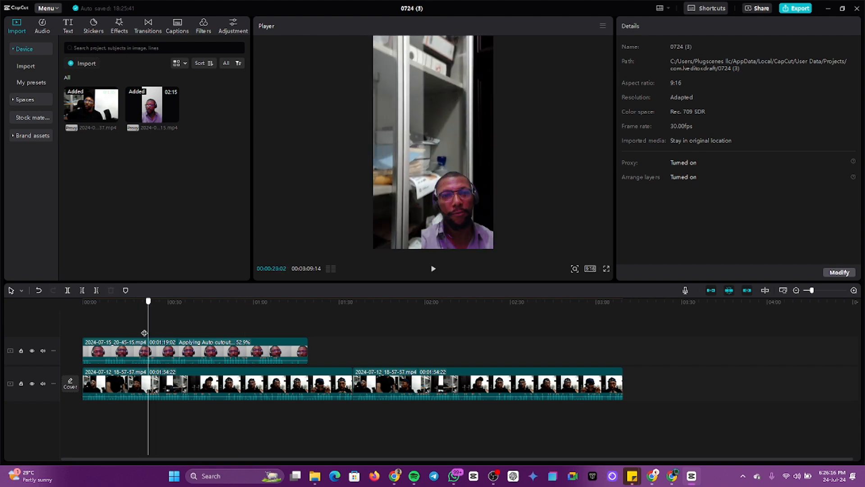
click(80, 337)
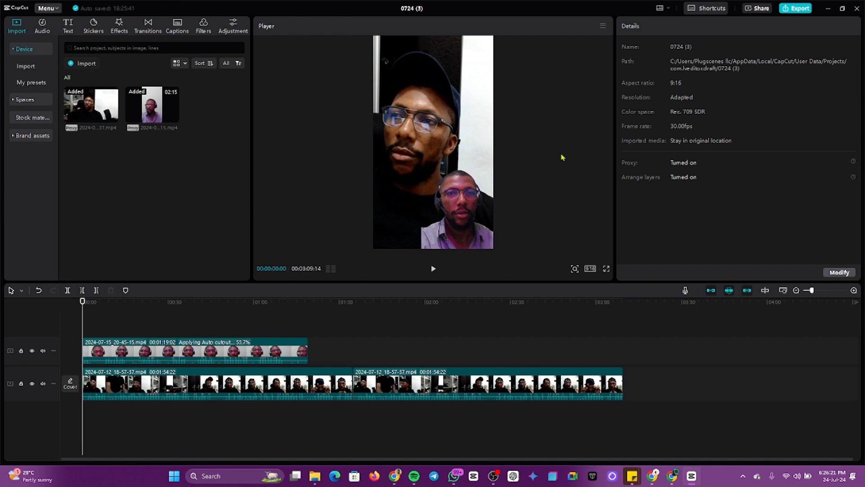
key(alt+Tab)
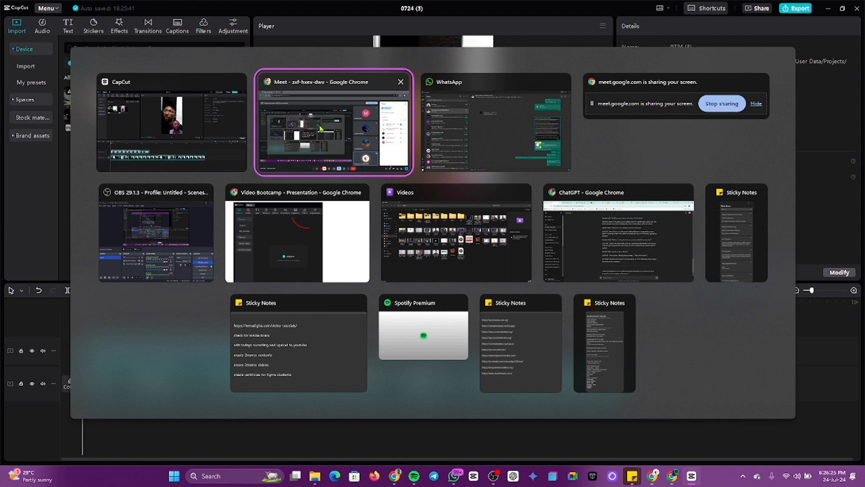
click(320, 128)
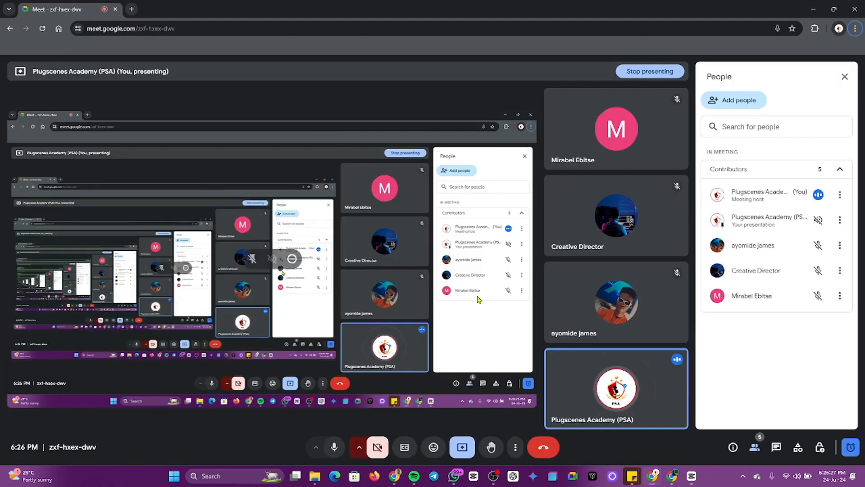